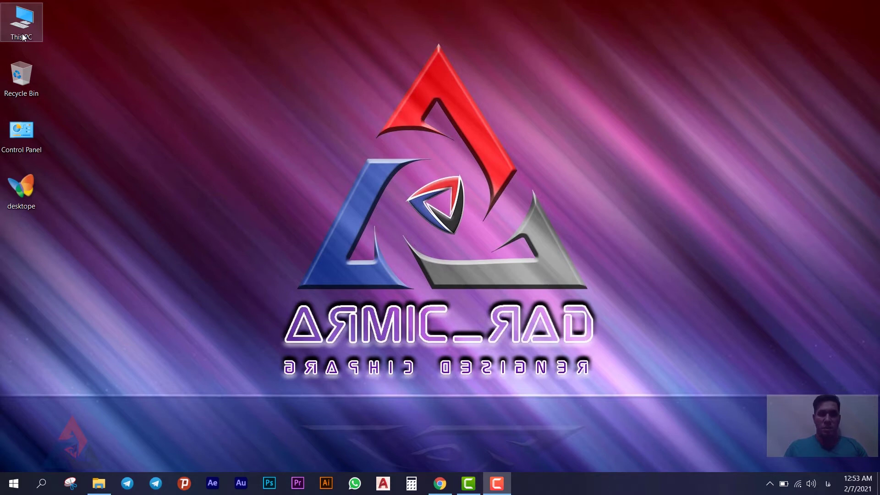
# View the PC's system properties from This PC, then close the window
pyautogui.rightClick(22, 36)
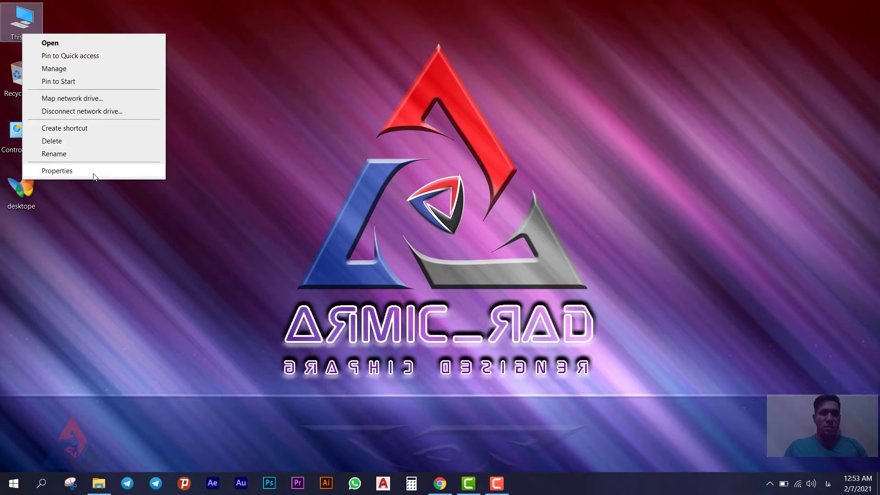
pyautogui.click(63, 174)
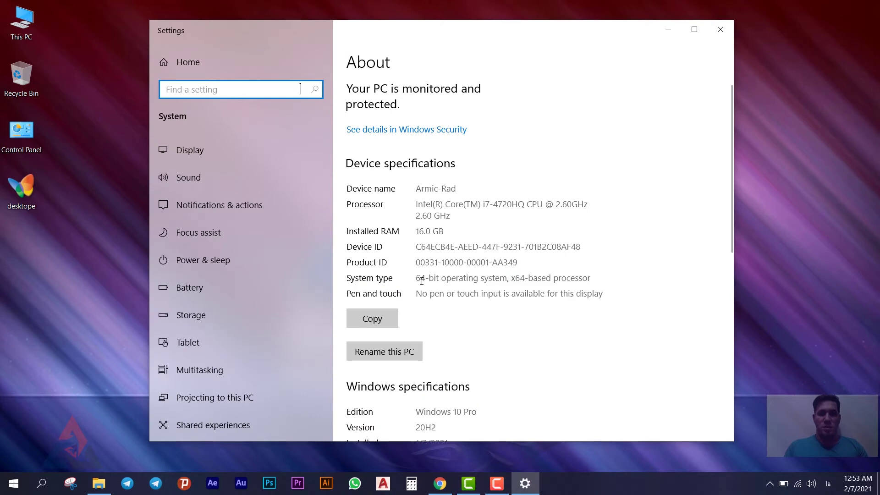
pyautogui.scroll(-3, 415, 172)
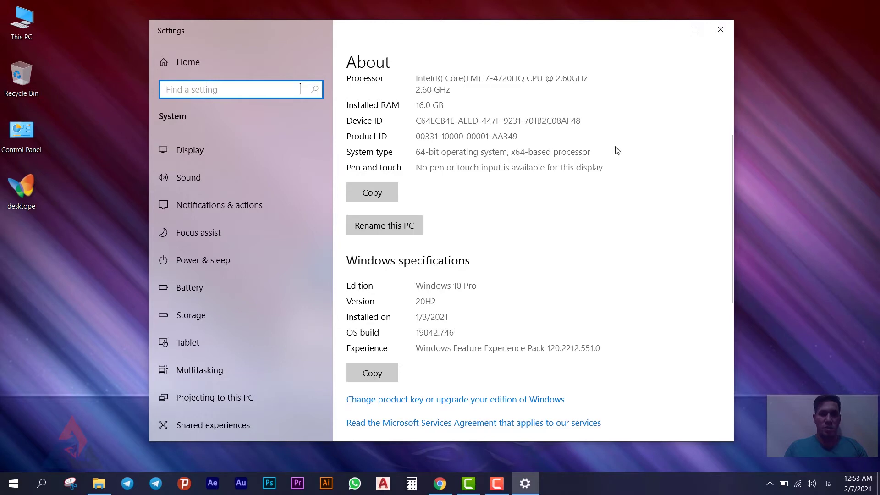
pyautogui.click(721, 30)
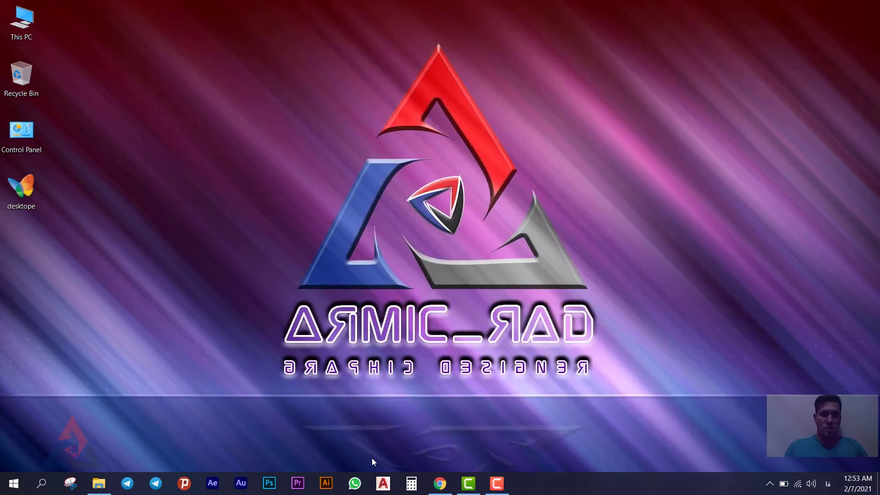
# In a new Chrome tab, Google the Persian query 'دانلود اخرین ورژن' for After Effects
pyautogui.click(440, 483)
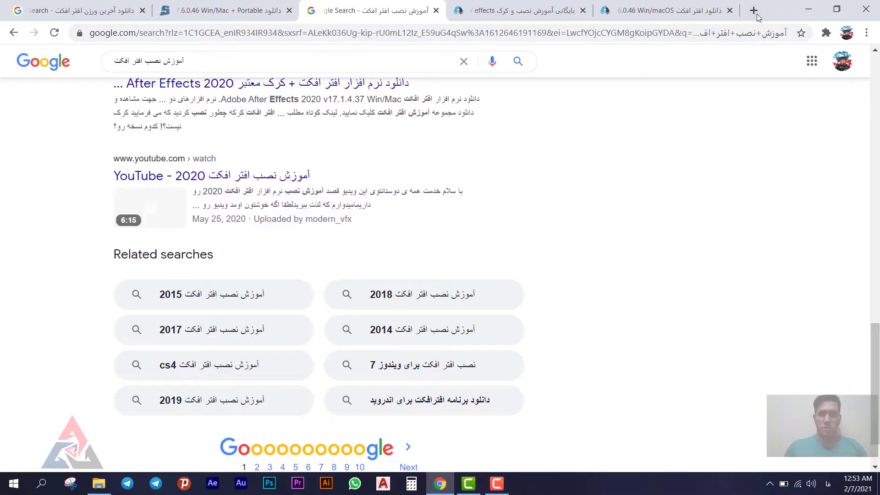
pyautogui.click(754, 11)
pyautogui.click(394, 253)
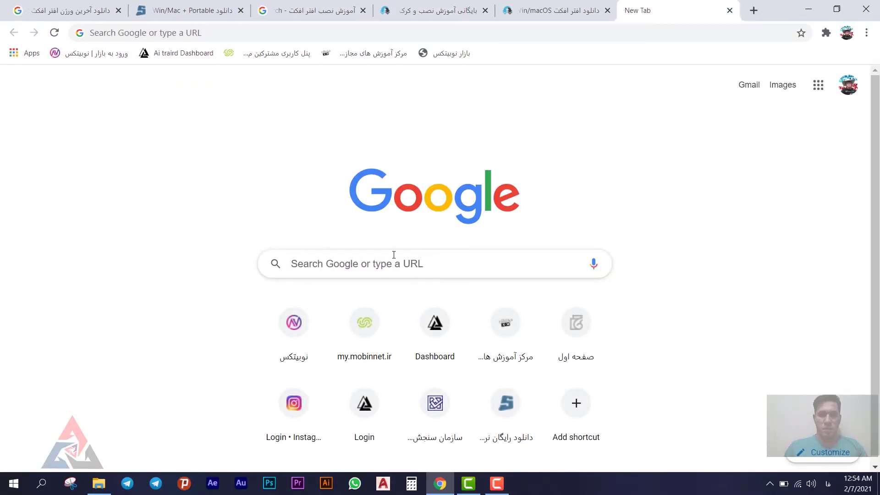
pyautogui.hotkey('alt', 'shift')
pyautogui.write('n')
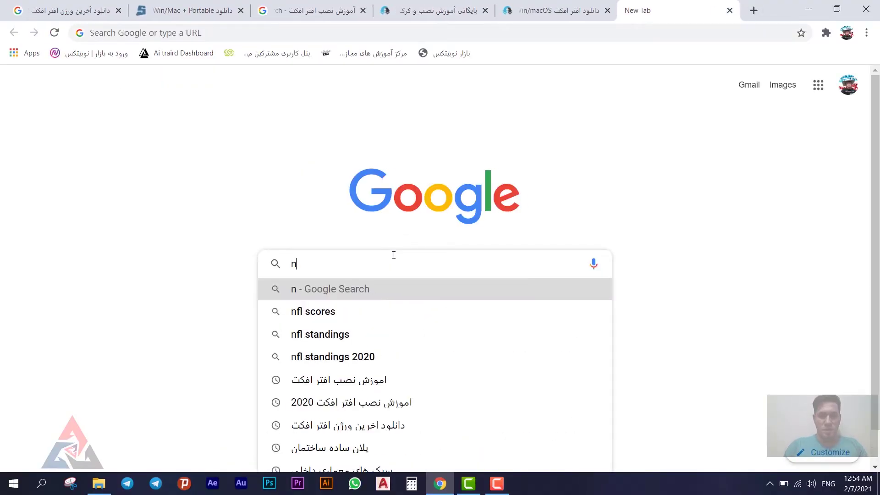
pyautogui.write('hkg')
pyautogui.press('BackSpace')
pyautogui.press('BackSpace')
pyautogui.press('BackSpace')
pyautogui.press('BackSpace')
pyautogui.hotkey('alt', 'shift')
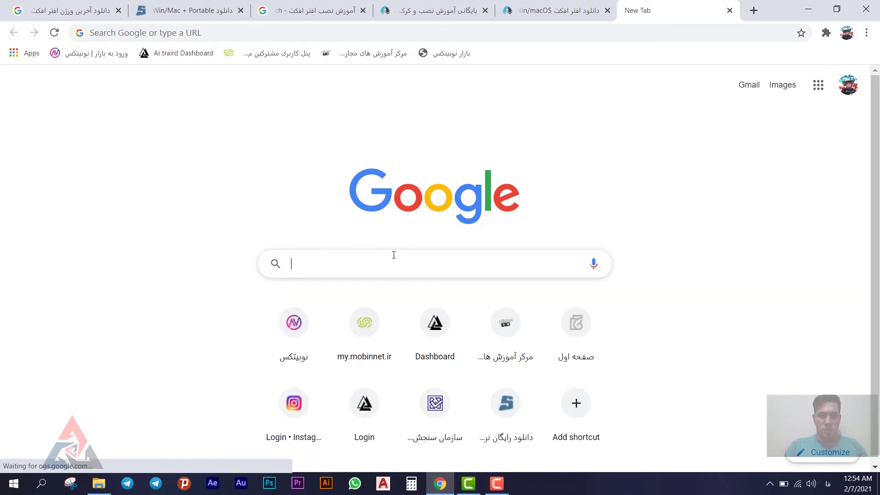
pyautogui.write('دانلود')
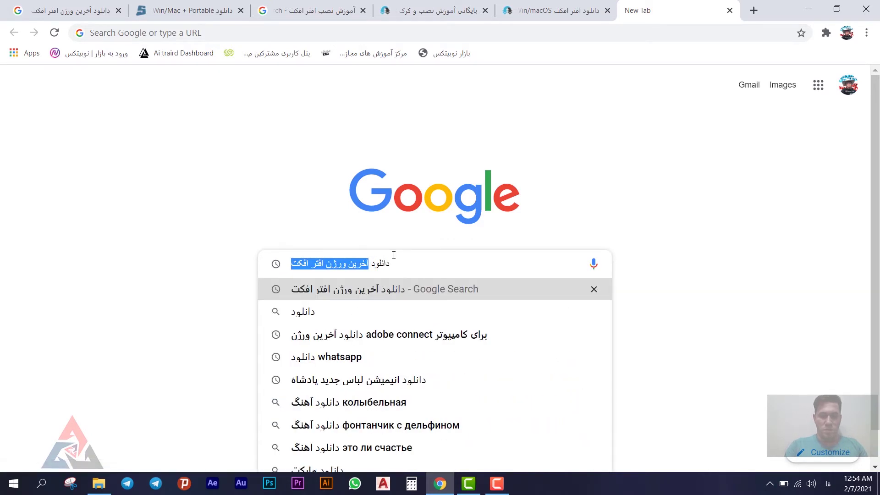
pyautogui.write(' اخرین و')
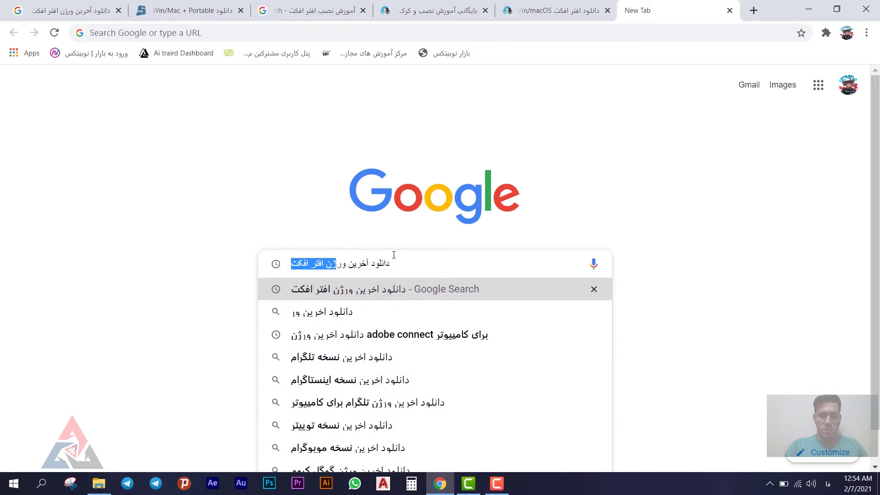
pyautogui.write('رژن')
pyautogui.hotkey('alt', 'shift')
pyautogui.press('Return')
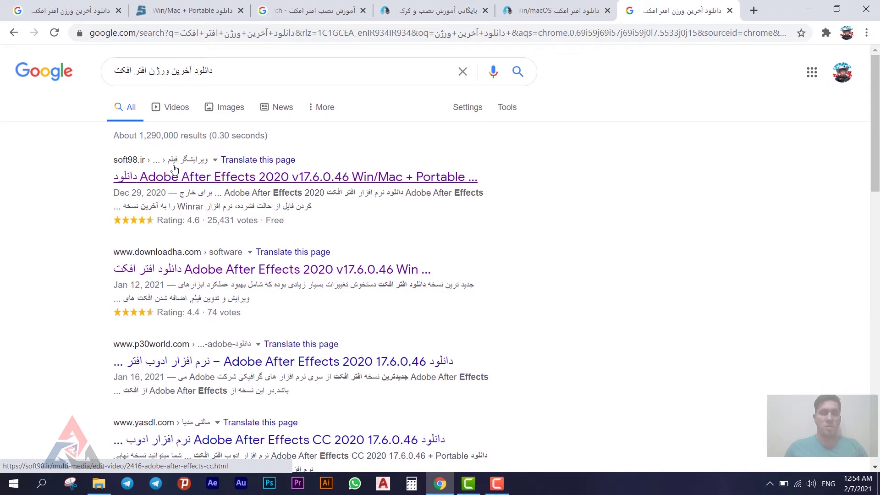
# Open the soft98.ir result in a new tab and browse to the Windows 2020 17.6.0.46 download
pyautogui.rightClick(175, 170)
pyautogui.click(202, 182)
pyautogui.hotkey('ctrl', 'Tab')
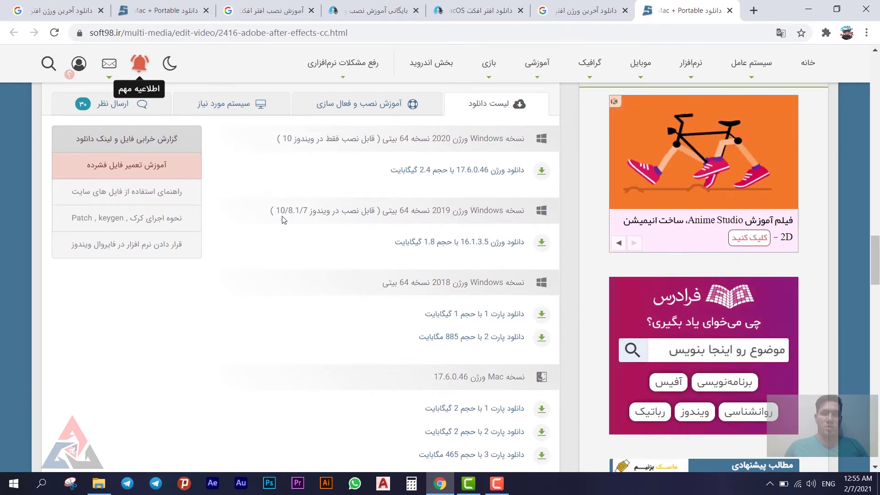
pyautogui.scroll(-1, 439, 268)
pyautogui.scroll(-1, 440, 269)
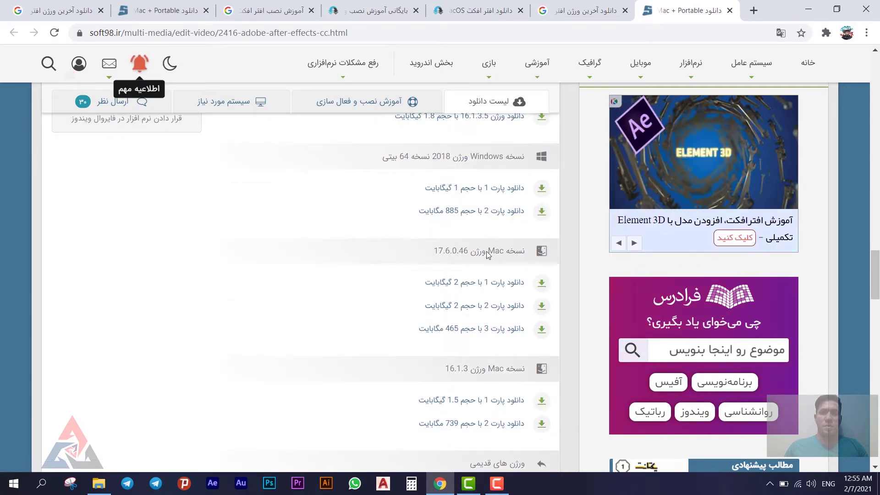
pyautogui.scroll(-1, 402, 294)
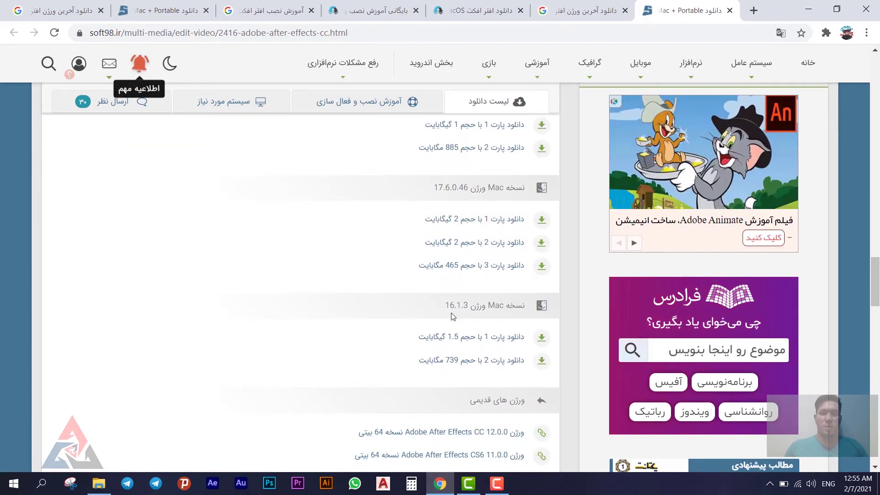
pyautogui.scroll(-1, 447, 340)
pyautogui.scroll(-2, 448, 340)
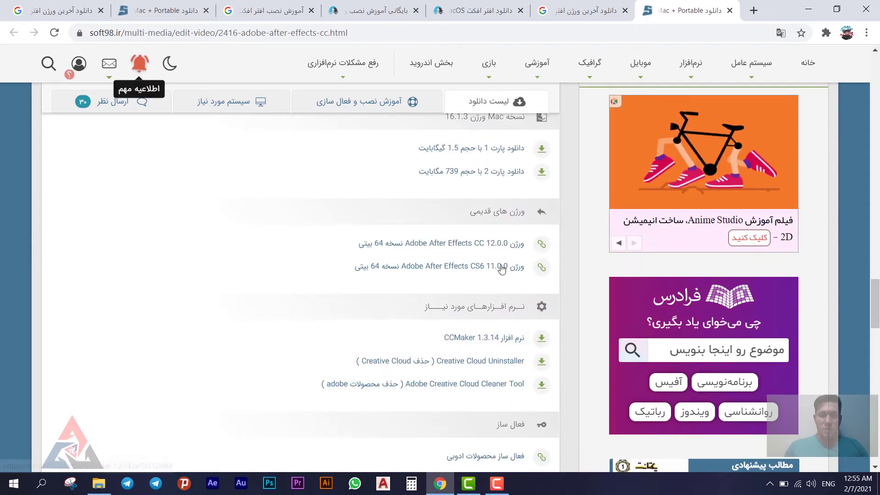
pyautogui.scroll(1, 470, 305)
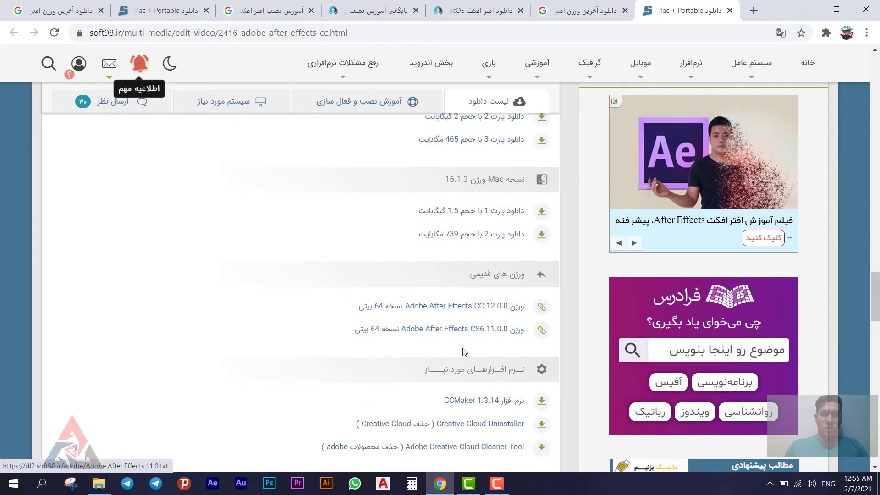
pyautogui.scroll(6, 492, 247)
# Start the browser download of the 17.6.0.46 archive, then pause and cancel it
pyautogui.rightClick(430, 232)
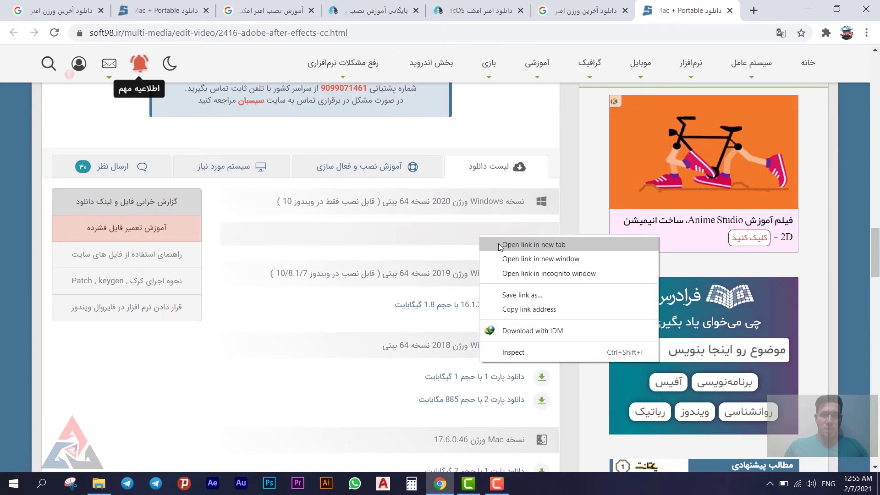
pyautogui.click(459, 242)
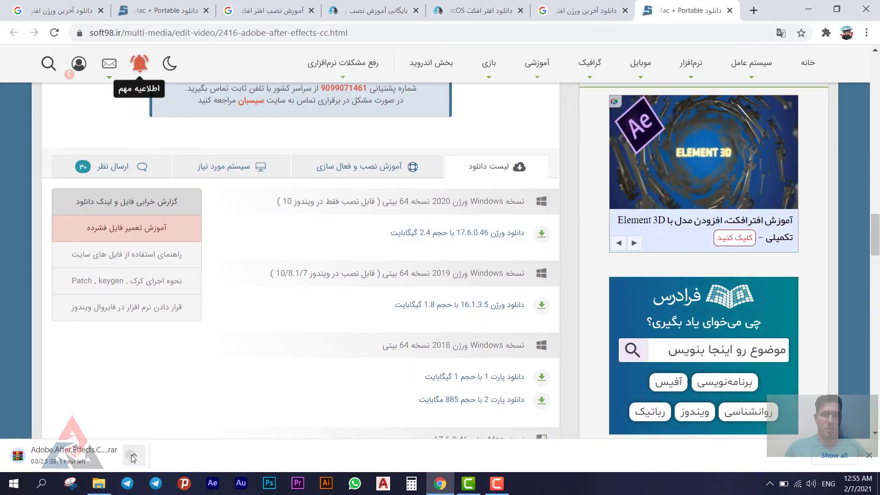
pyautogui.click(134, 457)
pyautogui.click(166, 400)
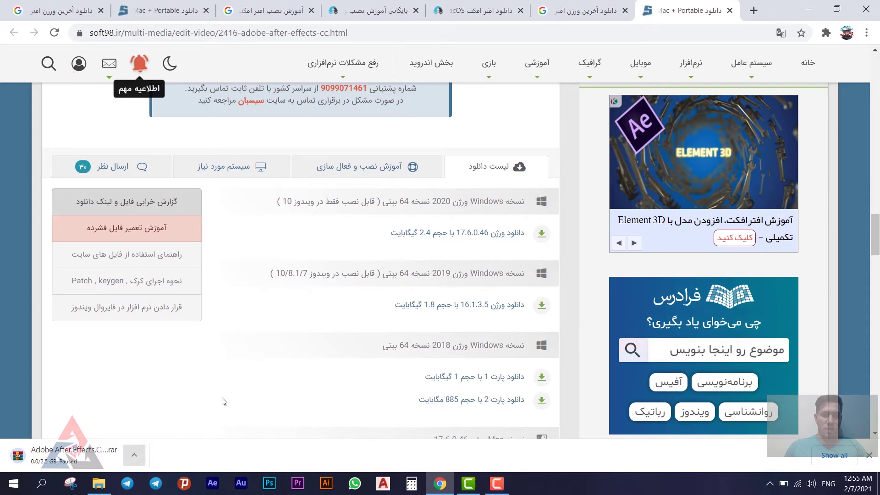
pyautogui.click(134, 455)
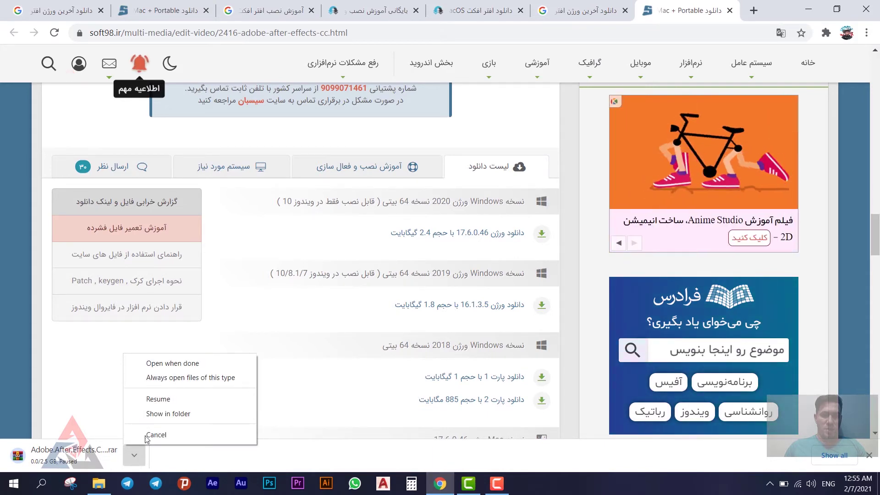
pyautogui.click(156, 435)
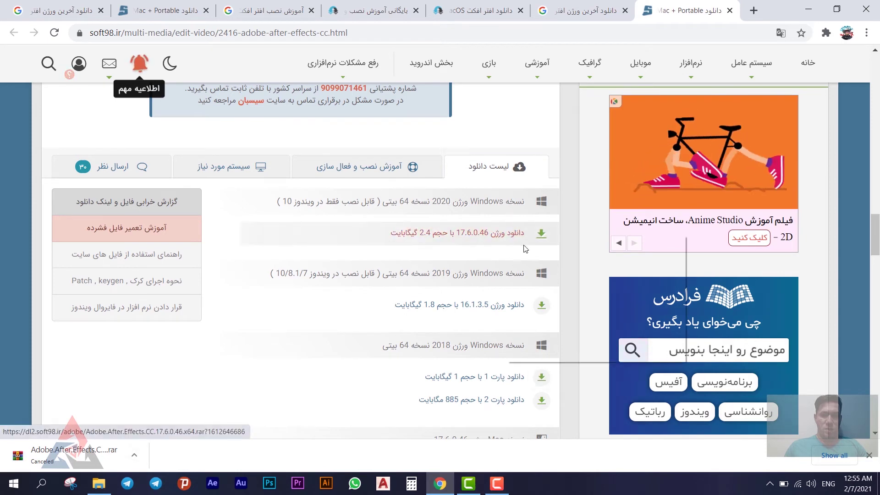
# Try downloading the link with IDM, dismiss its warning and registration prompts, and scroll to the password section
pyautogui.rightClick(506, 236)
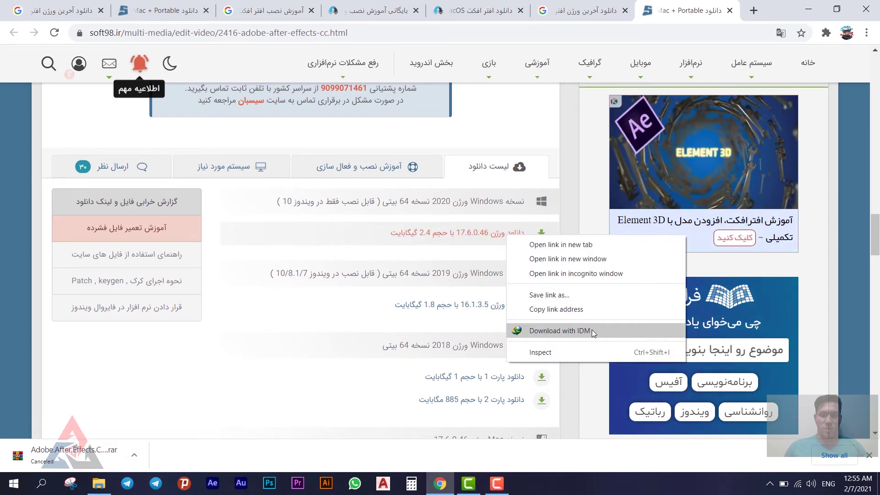
pyautogui.click(592, 329)
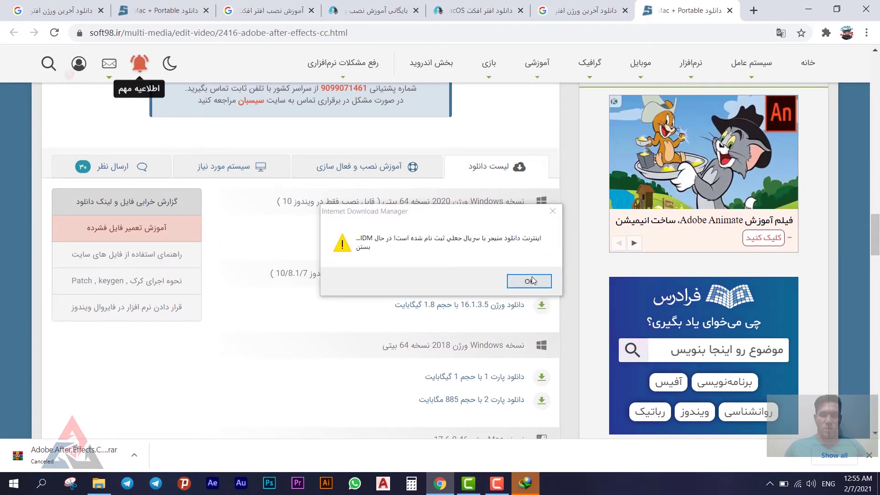
pyautogui.click(531, 281)
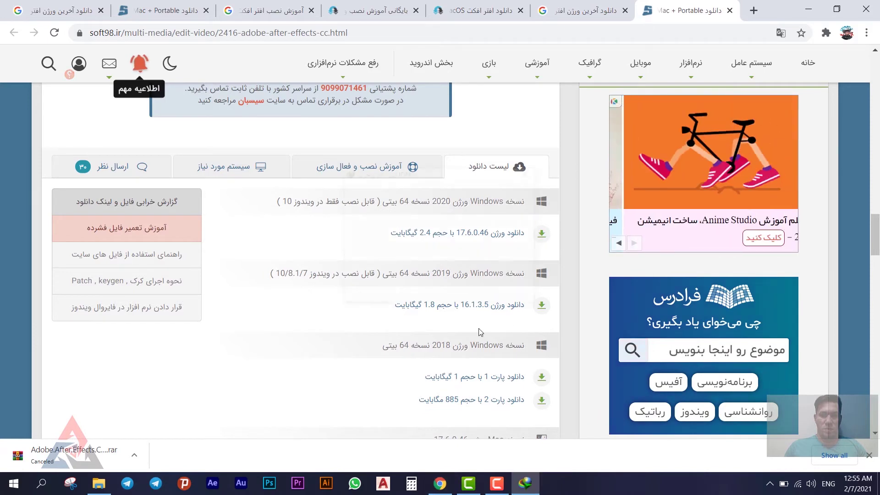
pyautogui.click(495, 294)
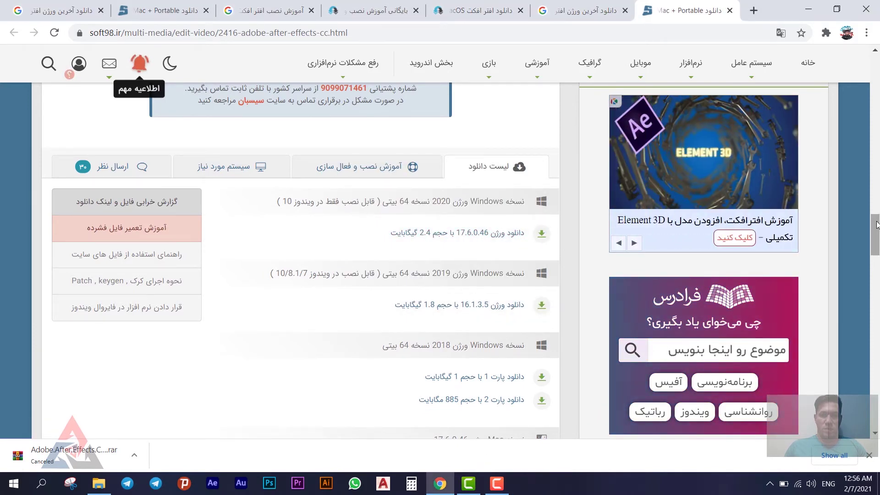
pyautogui.moveTo(876, 224); pyautogui.dragTo(872, 337)
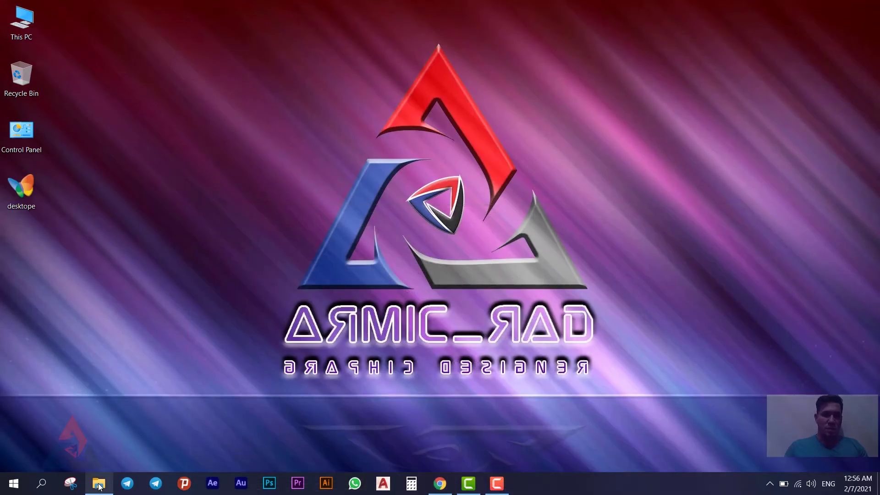
# Open the Adobe\2020 folder and select the After Effects archive
pyautogui.click(99, 484)
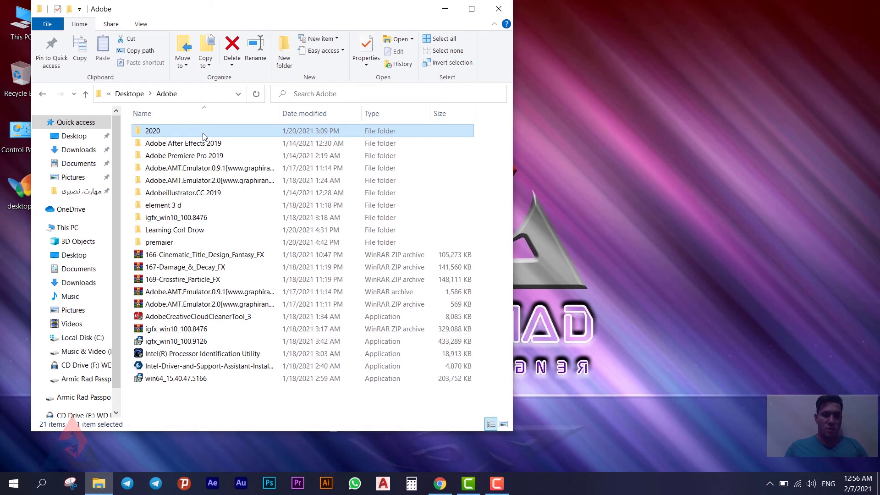
pyautogui.doubleClick(204, 134)
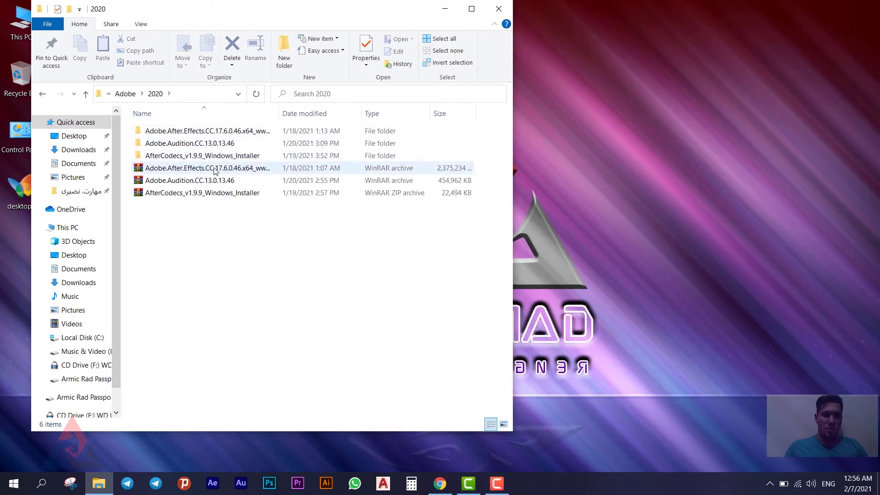
pyautogui.hotkey('ctrl', '+')
pyautogui.click(256, 168)
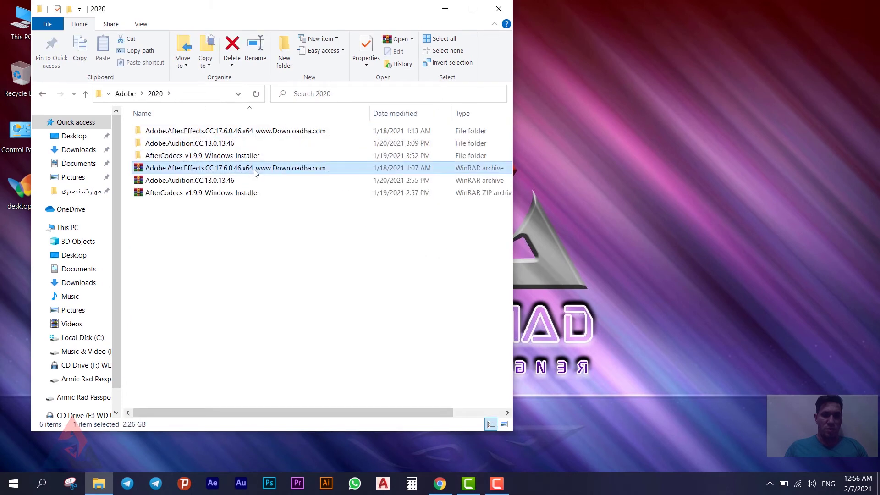
# Extract the After Effects RAR into its own folder, pasting the archive password
pyautogui.rightClick(255, 170)
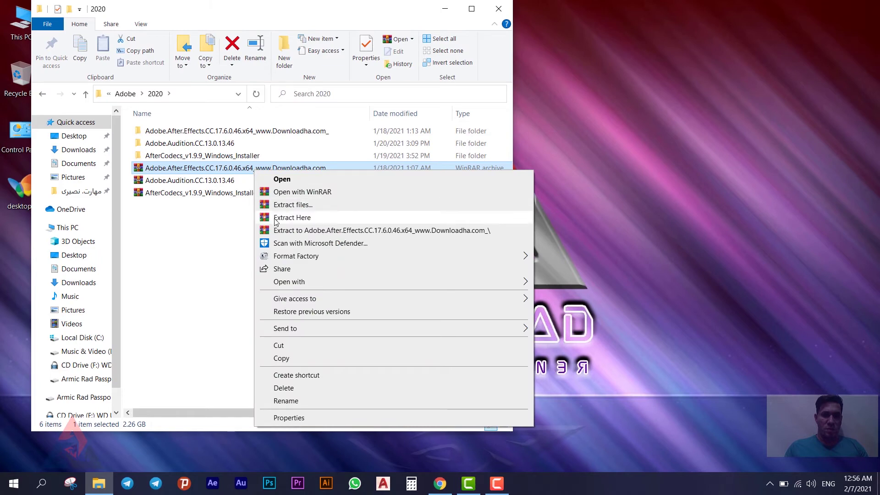
pyautogui.click(285, 231)
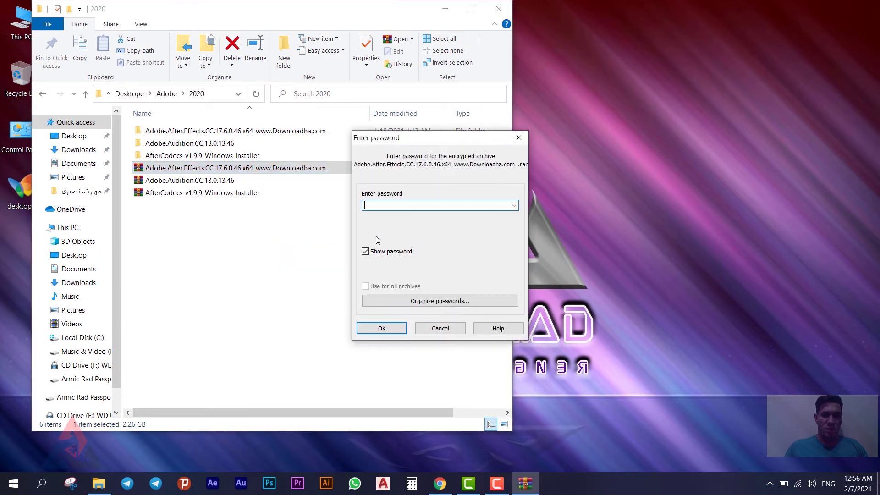
pyautogui.press('Escape')
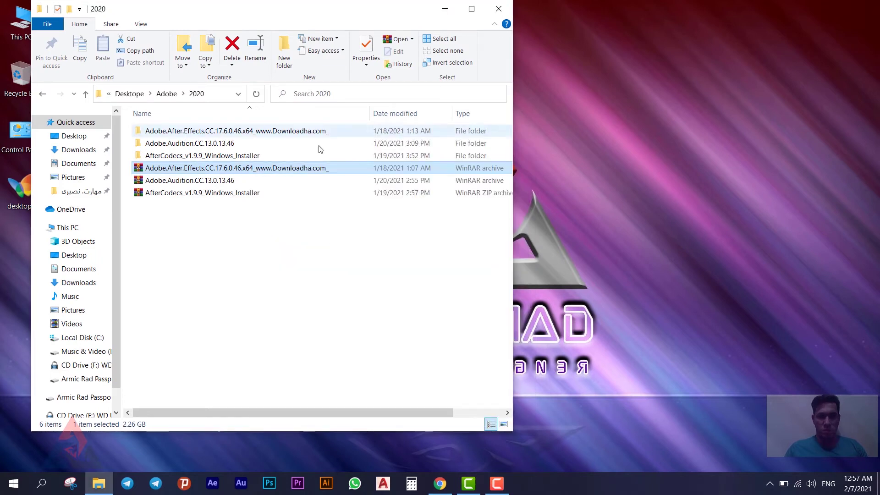
pyautogui.rightClick(247, 170)
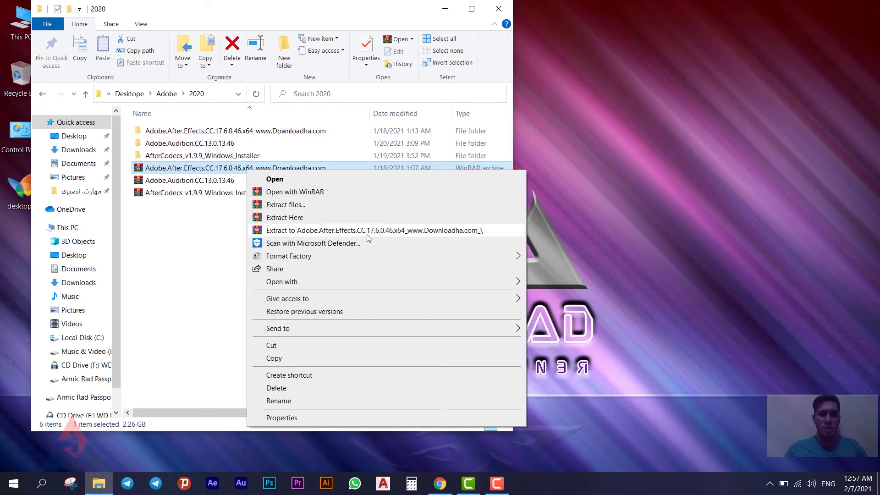
pyautogui.click(459, 230)
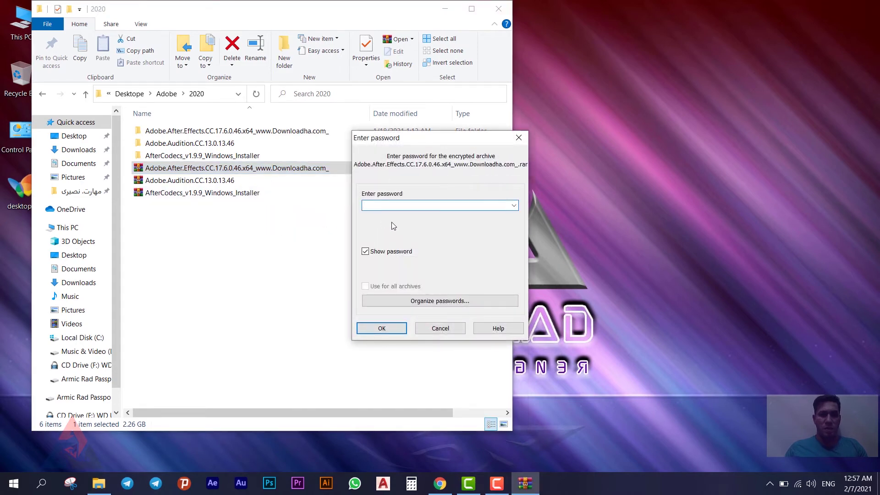
pyautogui.hotkey('ctrl', 'v')
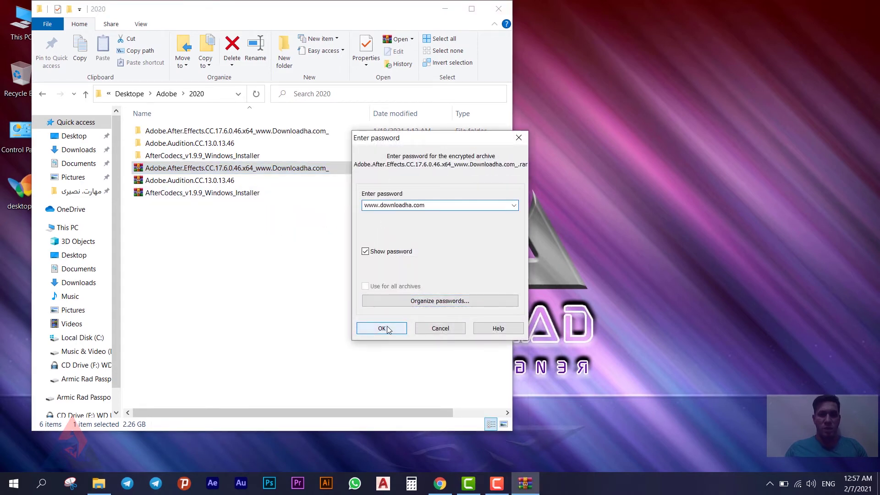
pyautogui.click(388, 330)
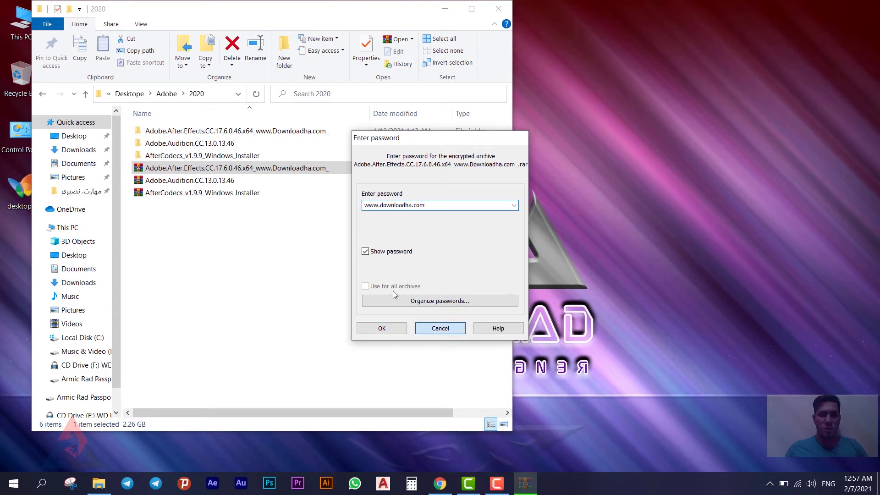
# Open the extracted After Effects folder and its subfolder, then run Set-up as administrator
pyautogui.doubleClick(212, 131)
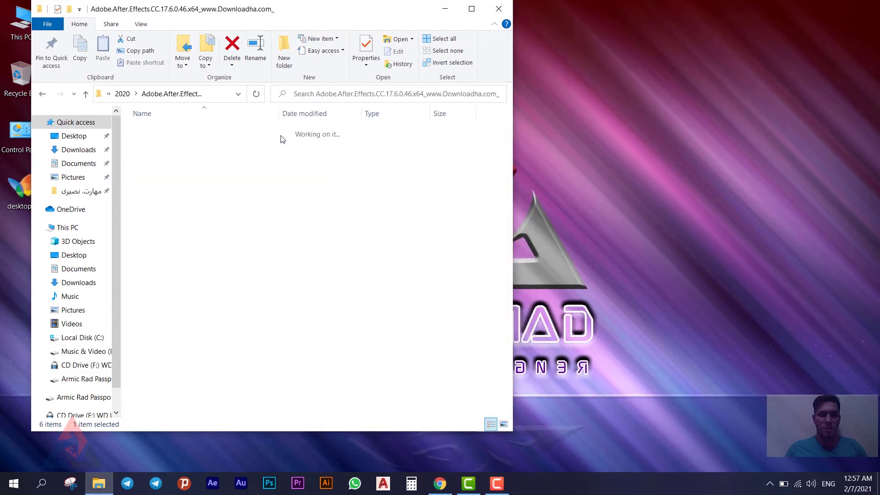
pyautogui.doubleClick(208, 131)
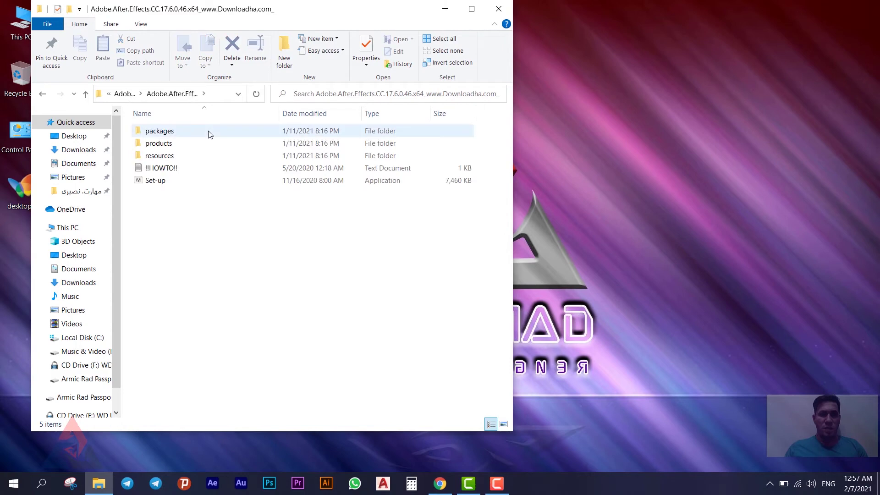
pyautogui.rightClick(161, 184)
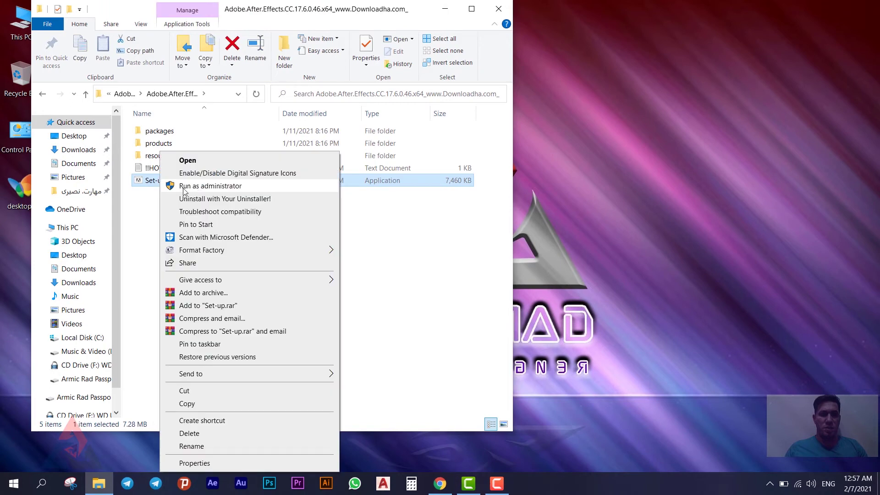
pyautogui.click(226, 188)
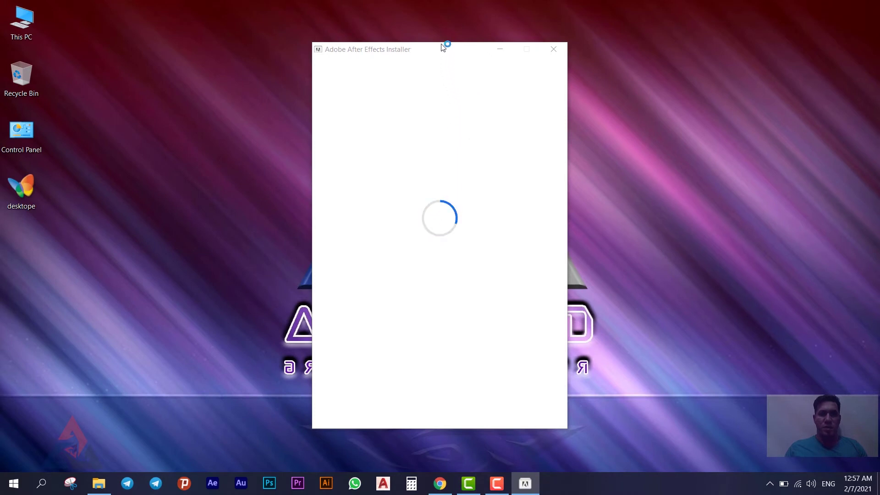
# Move the installer window up and disconnect from Wi-Fi
pyautogui.moveTo(444, 46); pyautogui.dragTo(452, 15)
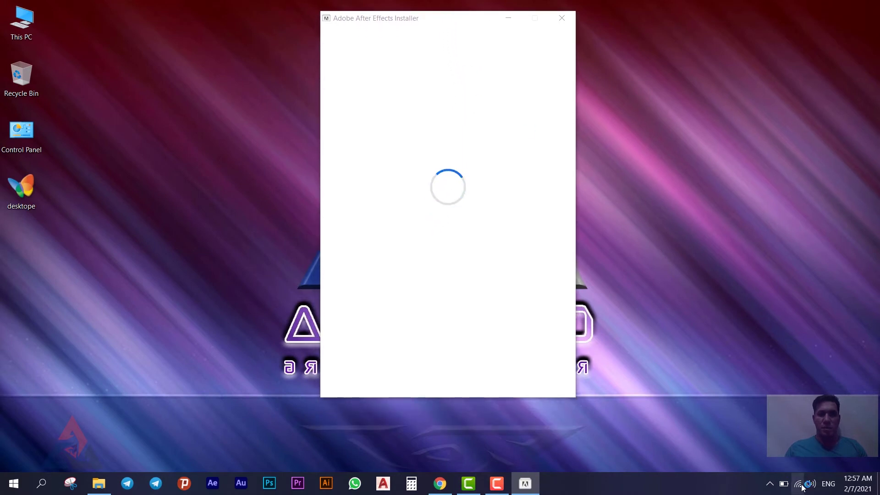
pyautogui.click(816, 216)
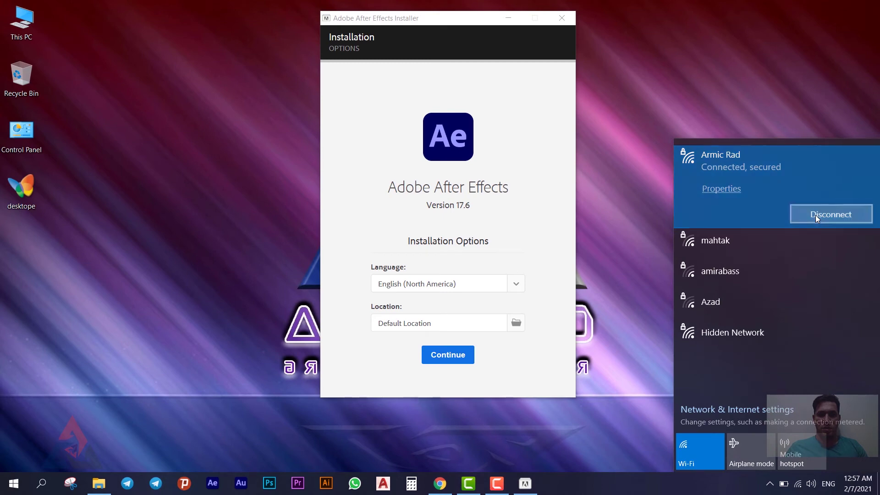
pyautogui.click(642, 209)
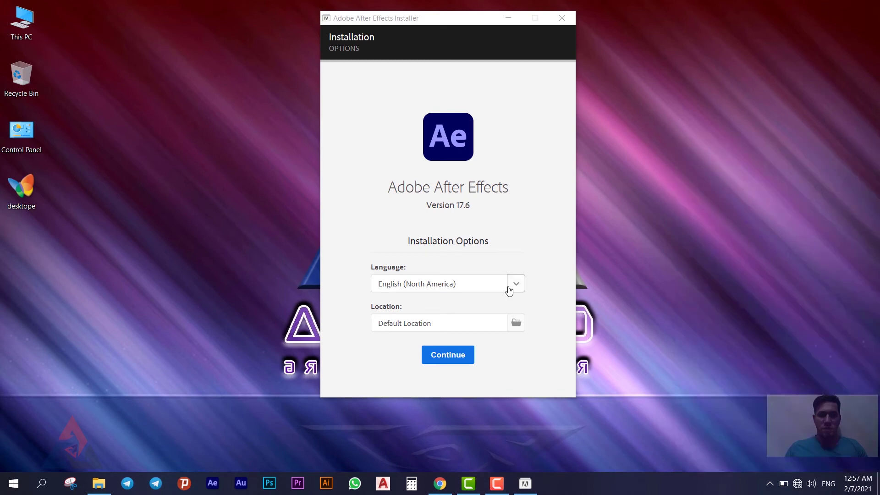
# Choose English with Arabic support as the installer language and start installing After Effects
pyautogui.click(514, 287)
pyautogui.scroll(-1, 446, 330)
pyautogui.scroll(-1, 446, 330)
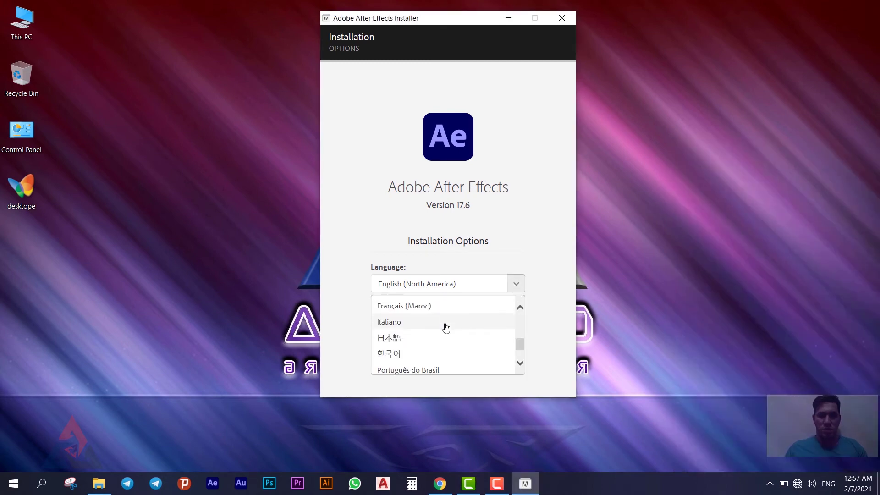
pyautogui.scroll(3, 440, 329)
pyautogui.click(426, 323)
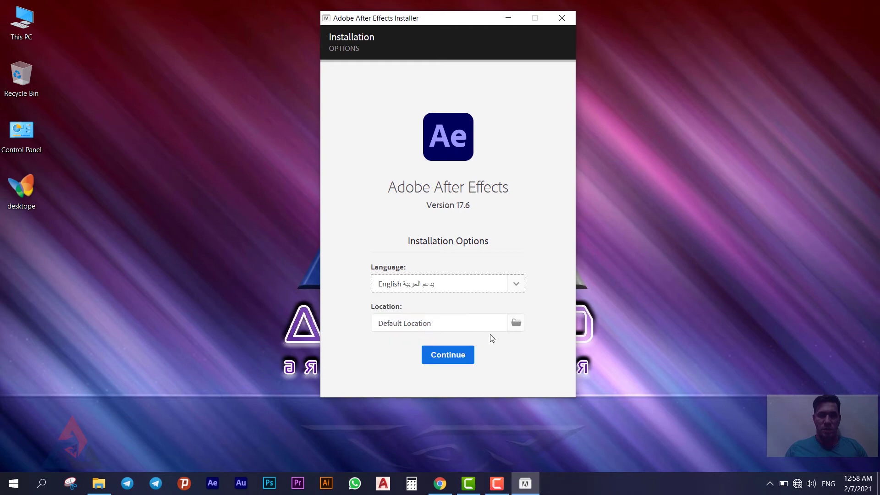
pyautogui.click(453, 359)
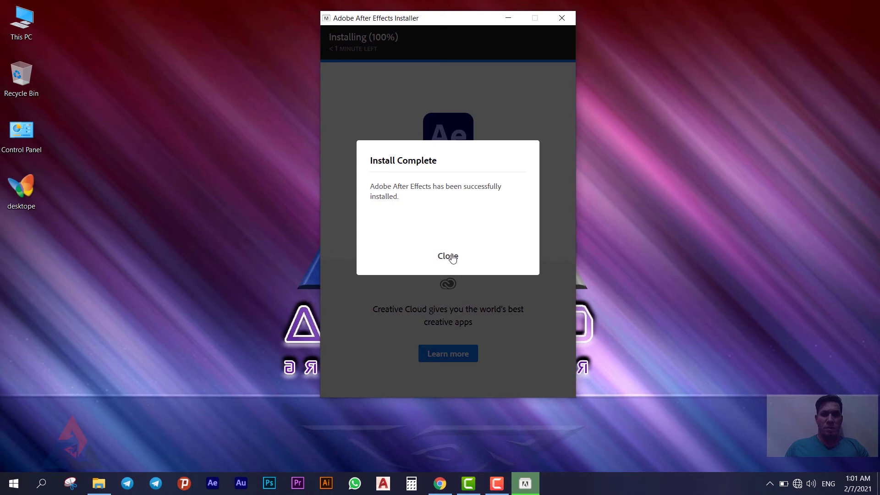
# Close the finished installer and unpin After Effects from the taskbar via the Start menu
pyautogui.click(479, 248)
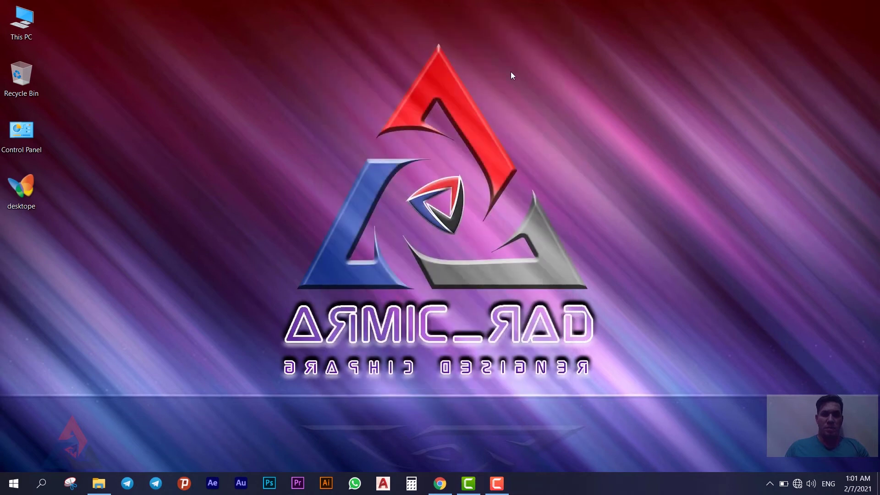
pyautogui.click(2, 478)
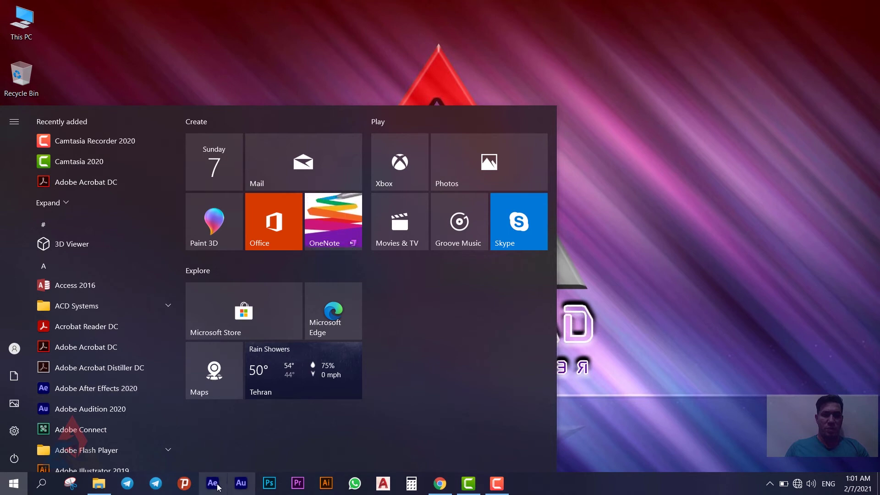
pyautogui.rightClick(118, 388)
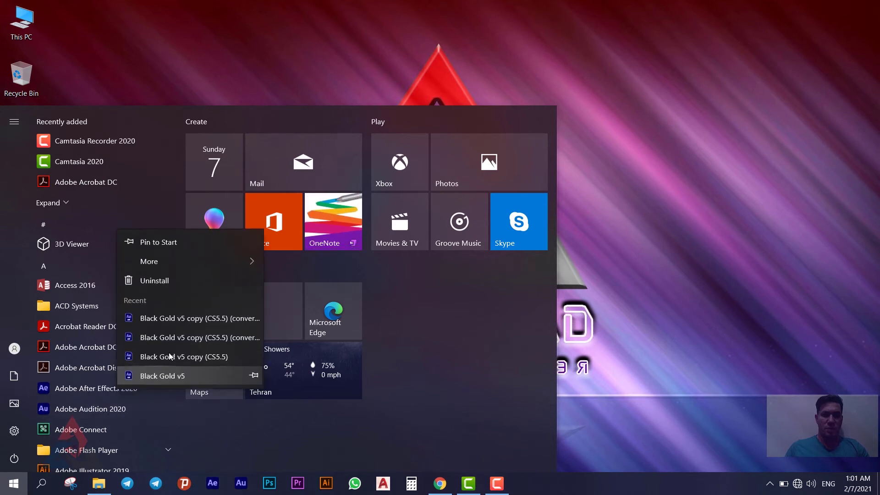
pyautogui.moveTo(224, 263)
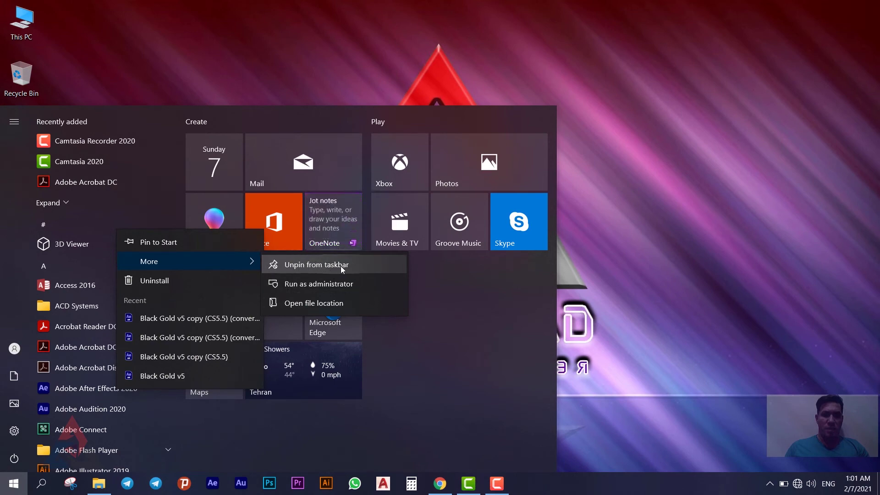
pyautogui.click(306, 265)
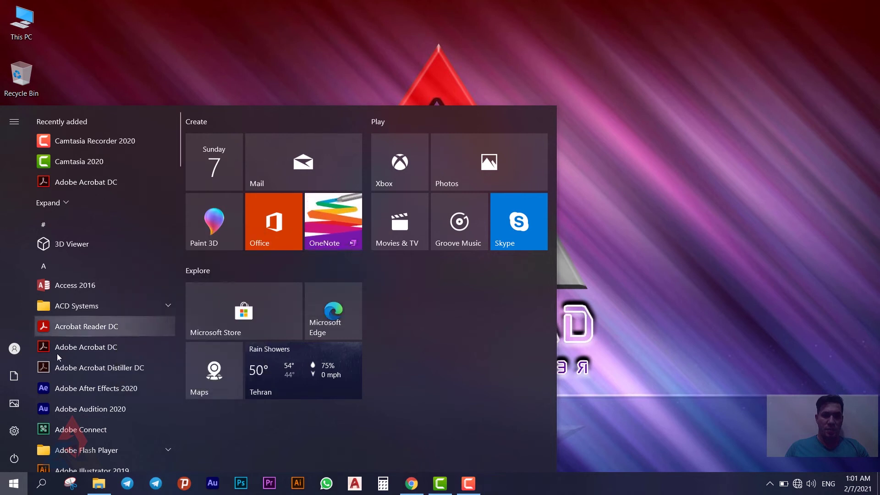
# Pin Adobe After Effects 2020 to the taskbar and return to the desktop
pyautogui.rightClick(76, 387)
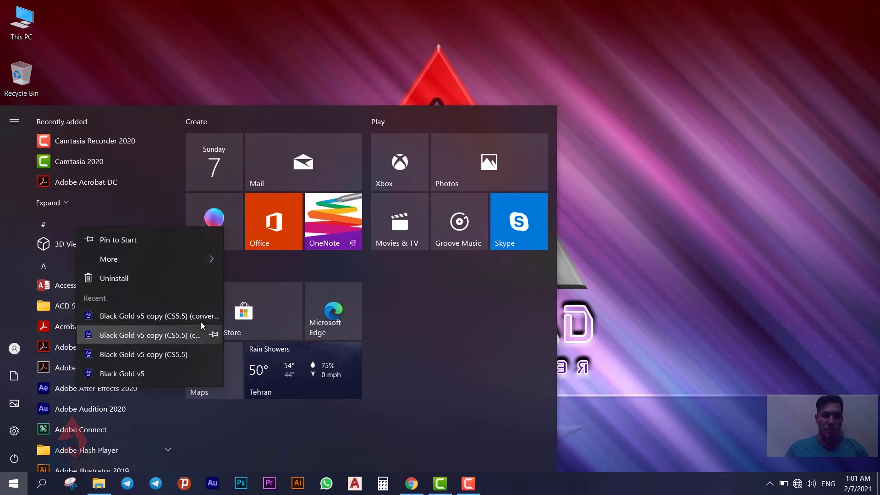
pyautogui.click(277, 265)
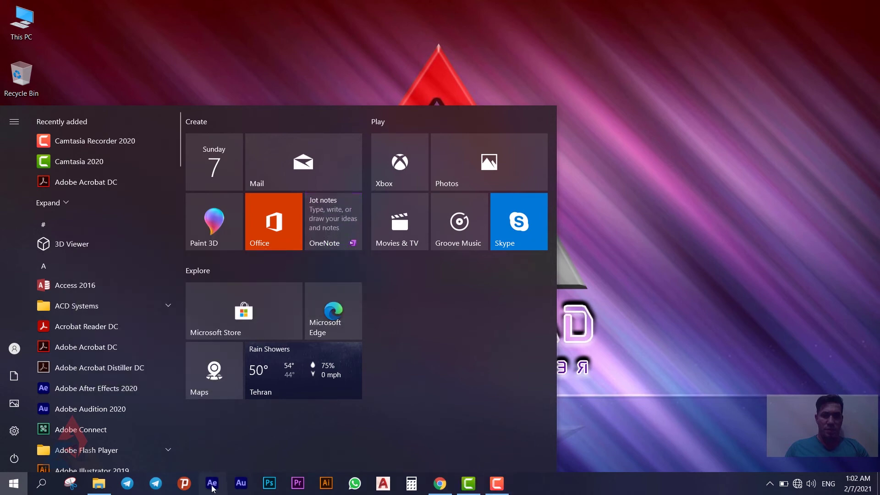
pyautogui.click(583, 386)
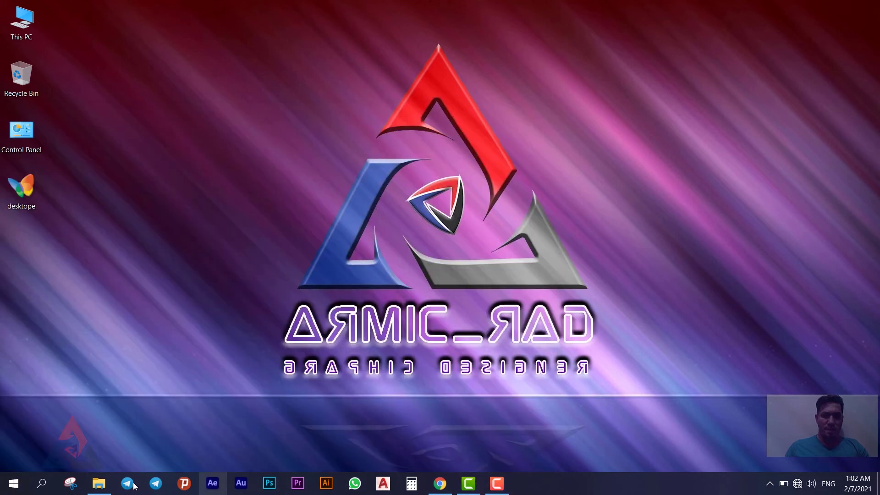
# Open the AfterCodecs_v1.9.9_Windows_Installer folder in 2020 and run the Installer as administrator
pyautogui.click(99, 484)
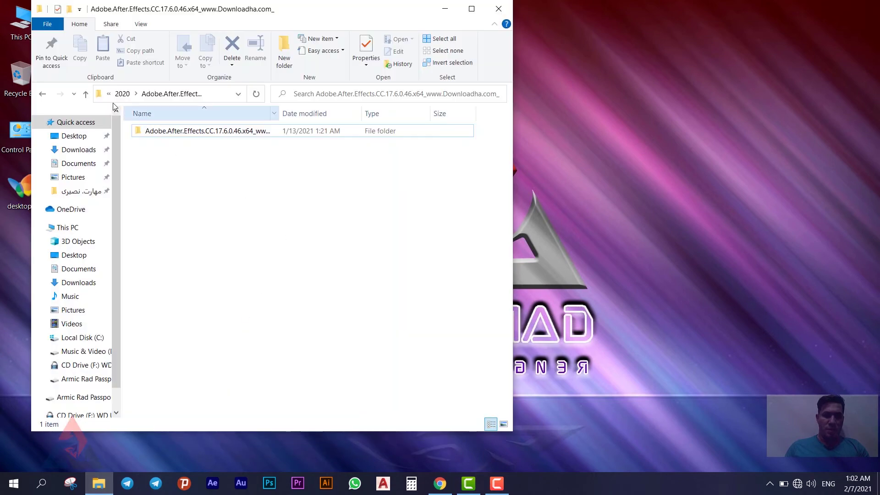
pyautogui.click(85, 94)
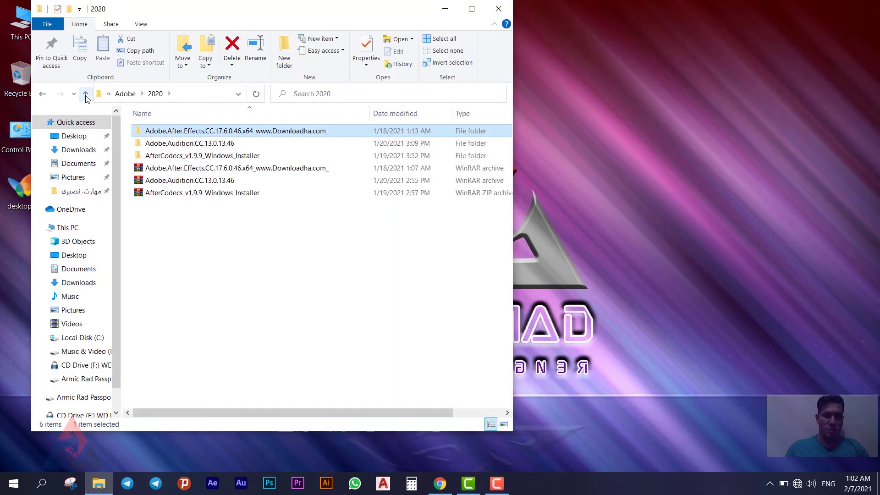
pyautogui.doubleClick(170, 158)
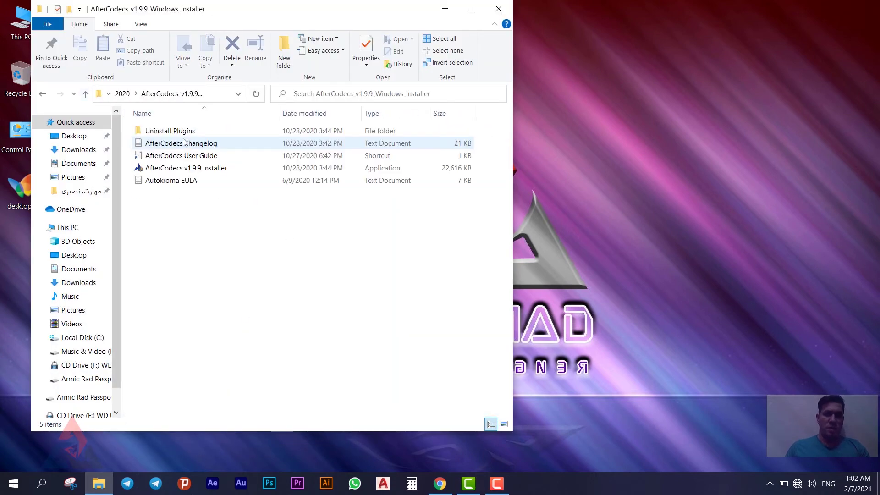
pyautogui.doubleClick(215, 169)
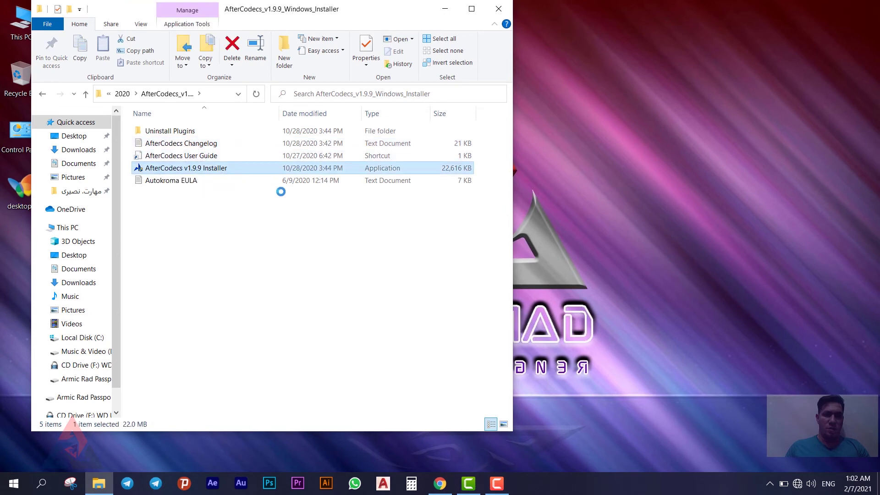
pyautogui.hotkey('shift', 'F10')
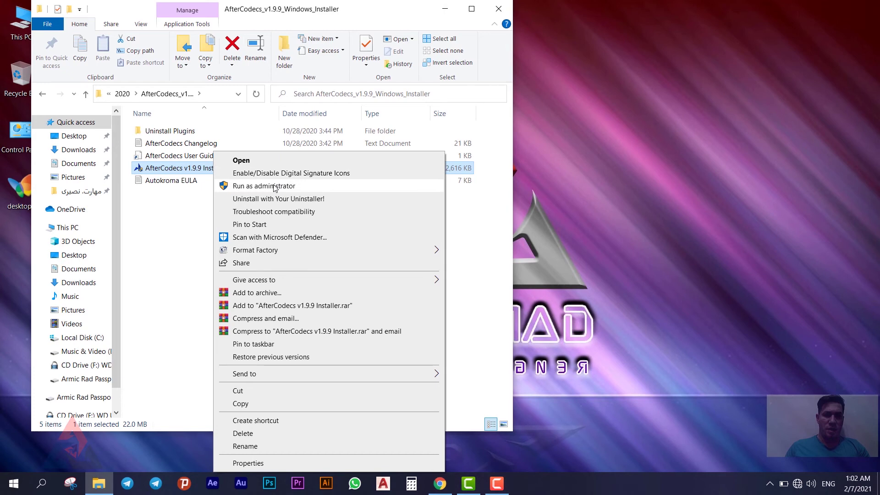
pyautogui.click(275, 186)
# Install AfterCodecs v1.9.9 with the default component into the default MediaCore folder, then finish setup
pyautogui.click(576, 390)
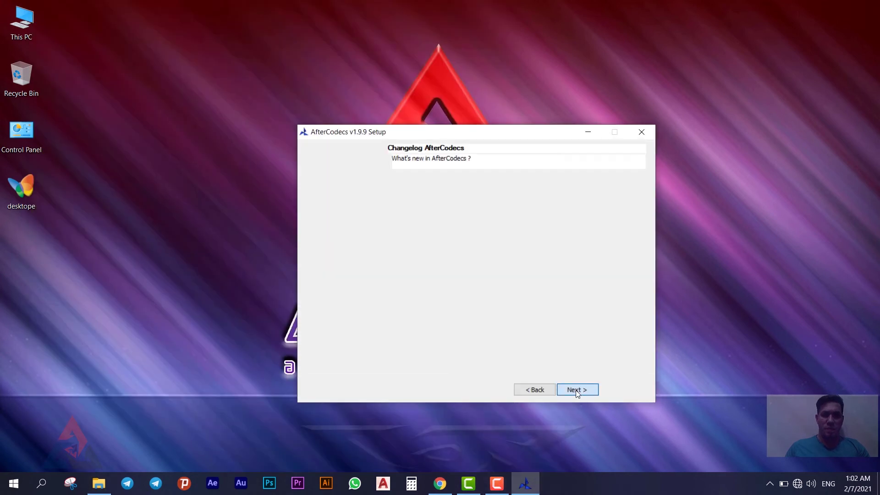
pyautogui.click(576, 389)
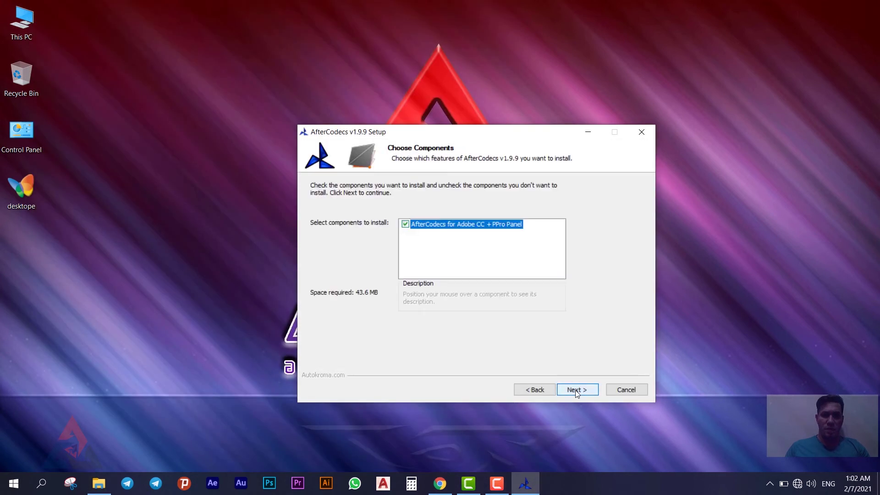
pyautogui.click(575, 390)
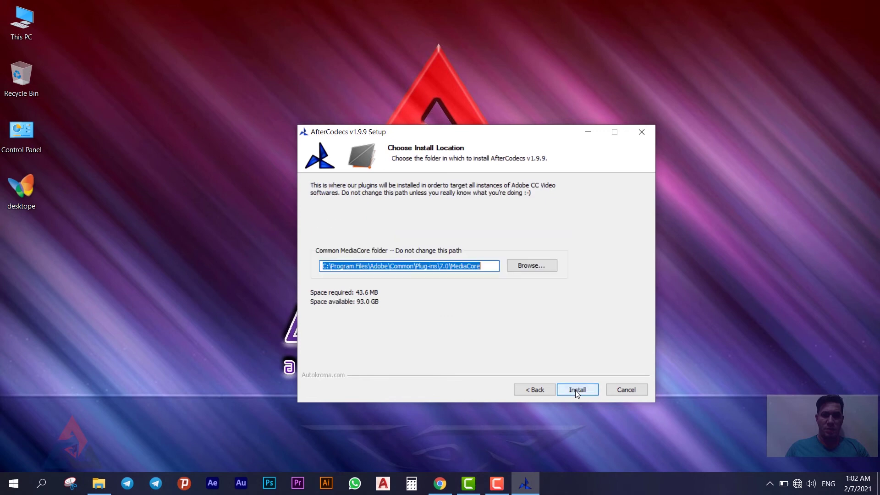
pyautogui.click(576, 390)
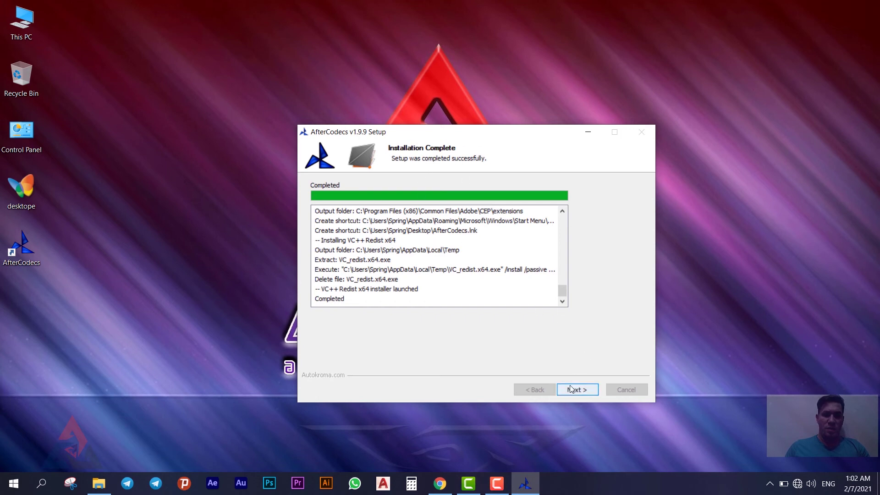
pyautogui.click(593, 392)
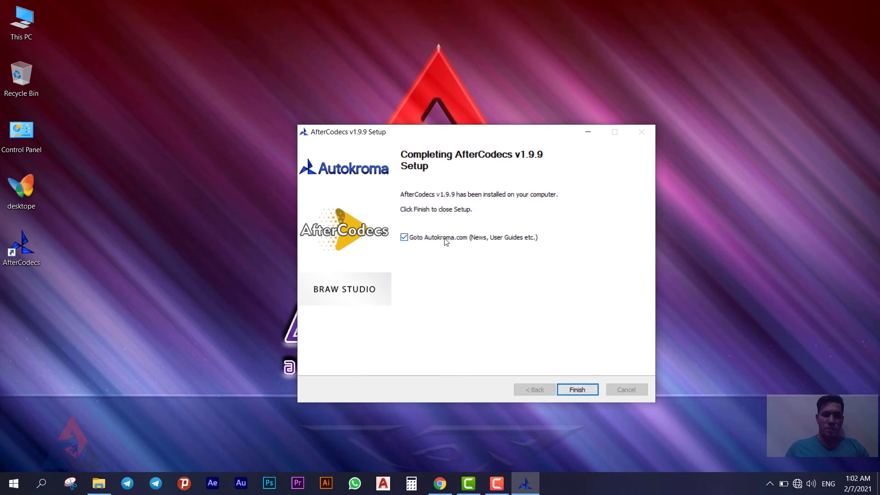
pyautogui.click(579, 390)
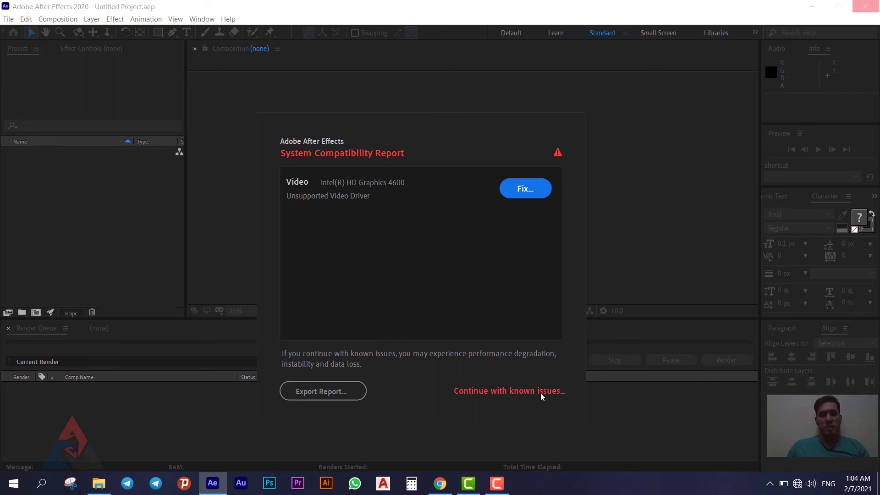
# Continue past the unsupported video driver warning and start a new project from the Home window
pyautogui.click(541, 392)
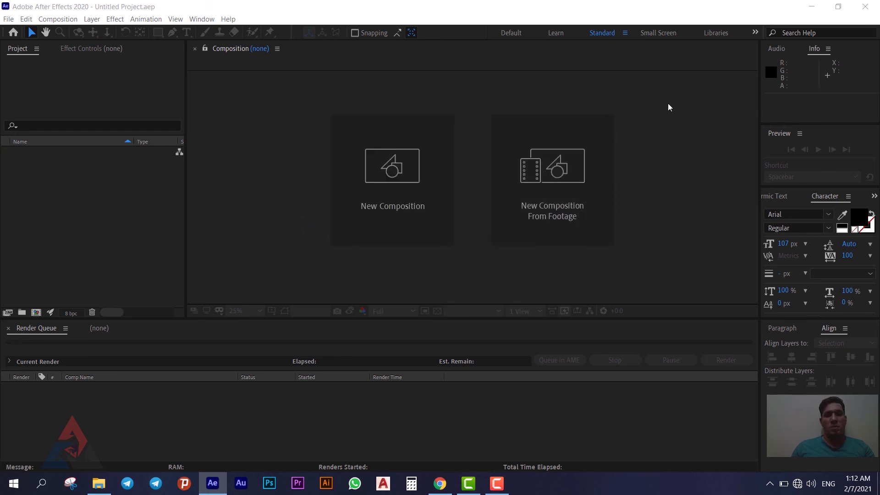
pyautogui.doubleClick(58, 75)
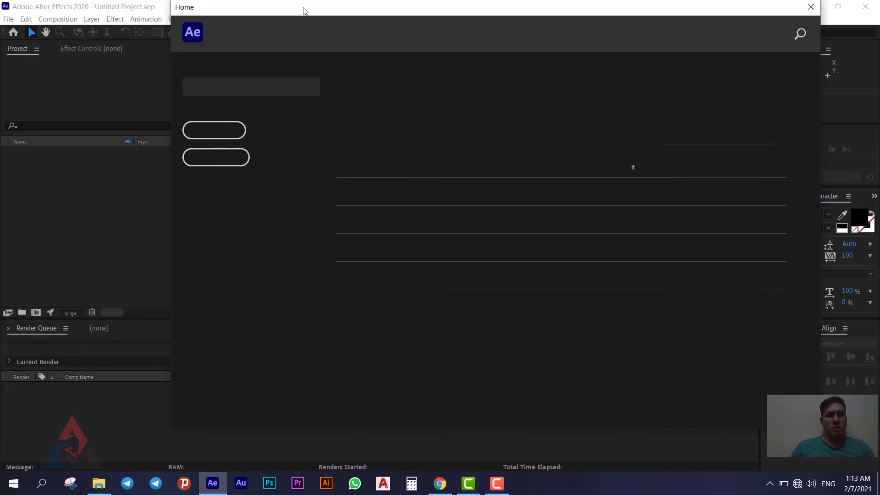
pyautogui.moveTo(291, 10); pyautogui.dragTo(275, 14)
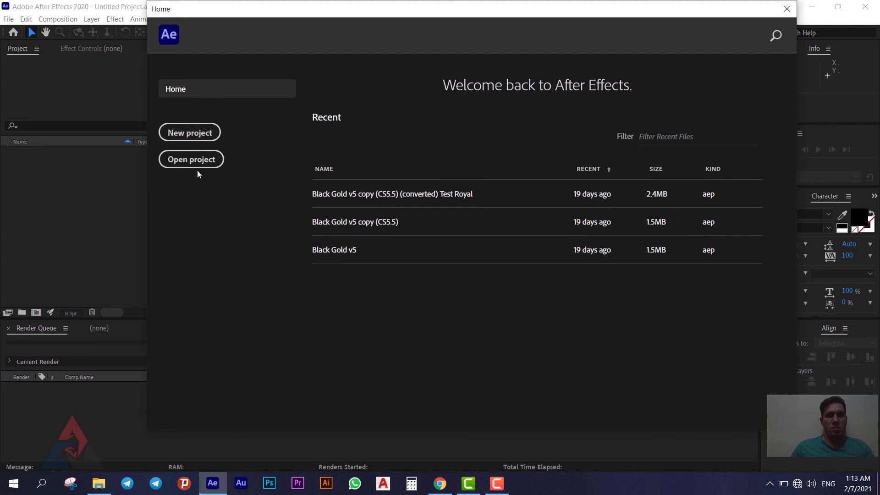
pyautogui.click(202, 132)
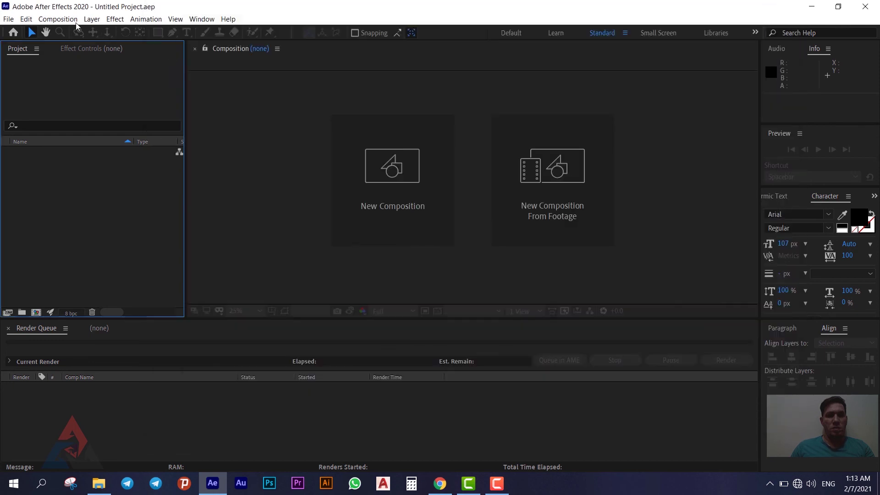
# Create a new composition named 'Armic-Rad' at 1920x1080 with a 29.97 fps frame rate
pyautogui.click(57, 19)
pyautogui.click(430, 175)
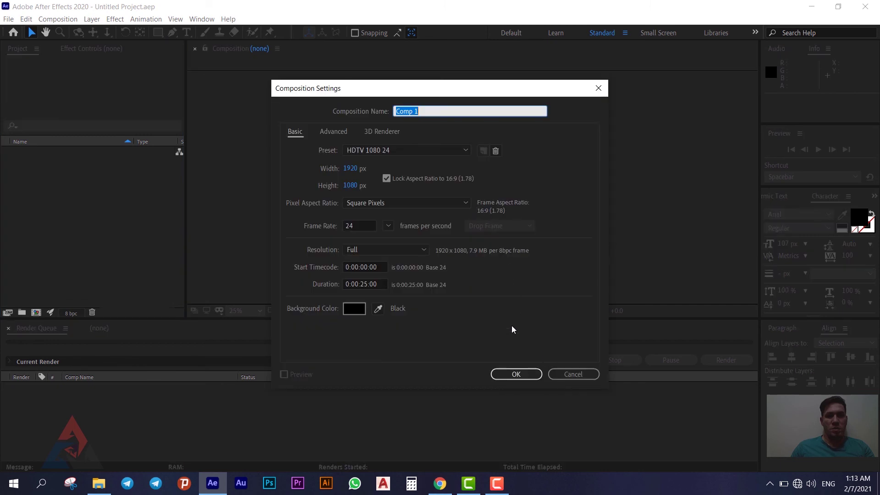
pyautogui.write('Ar')
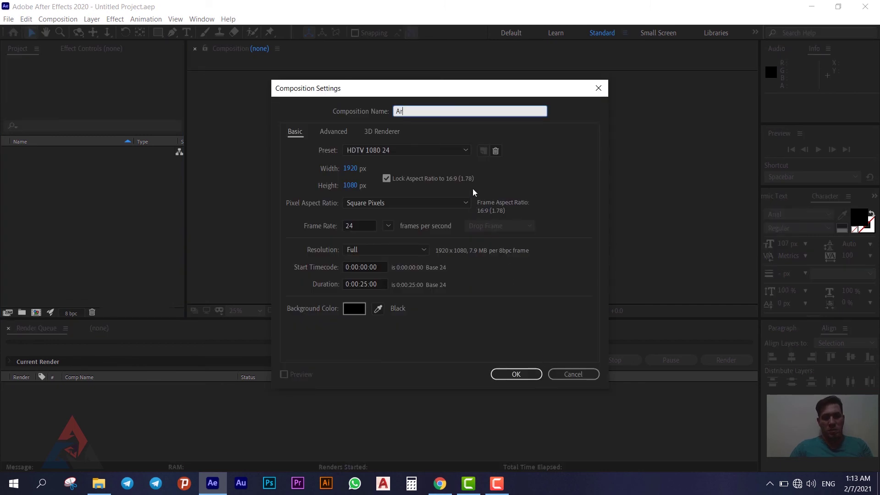
pyautogui.write('mic-Ra')
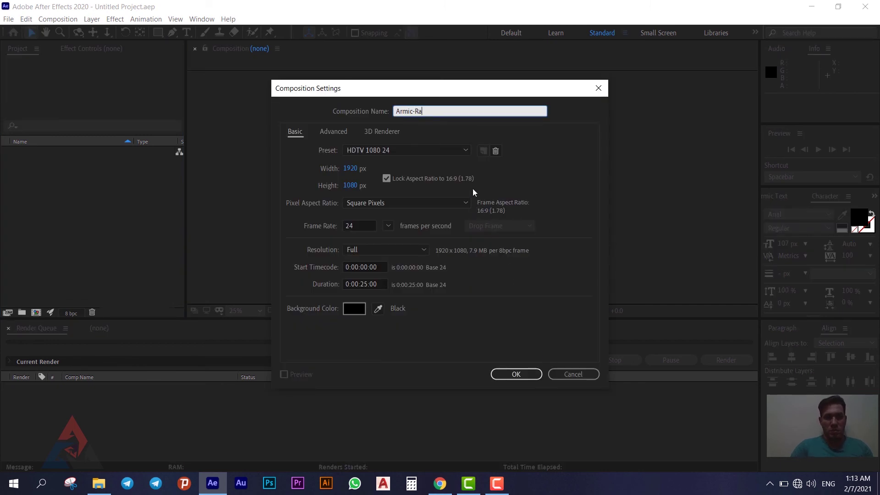
pyautogui.write('d')
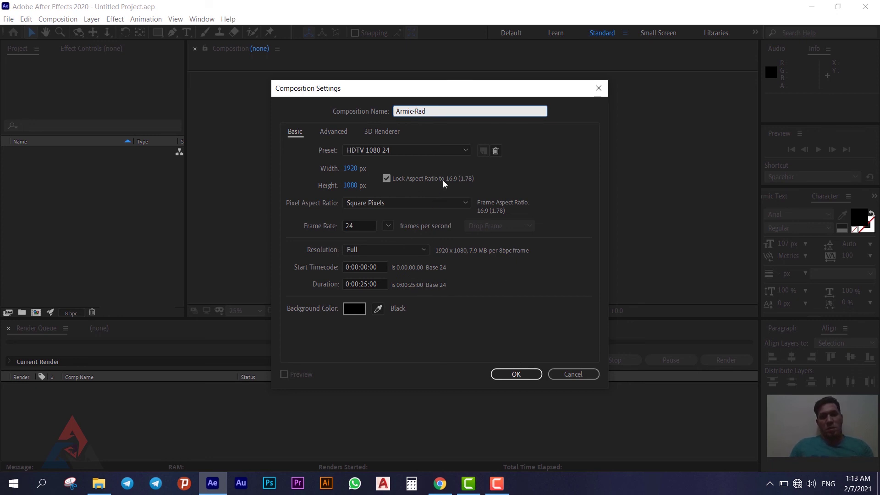
pyautogui.click(388, 226)
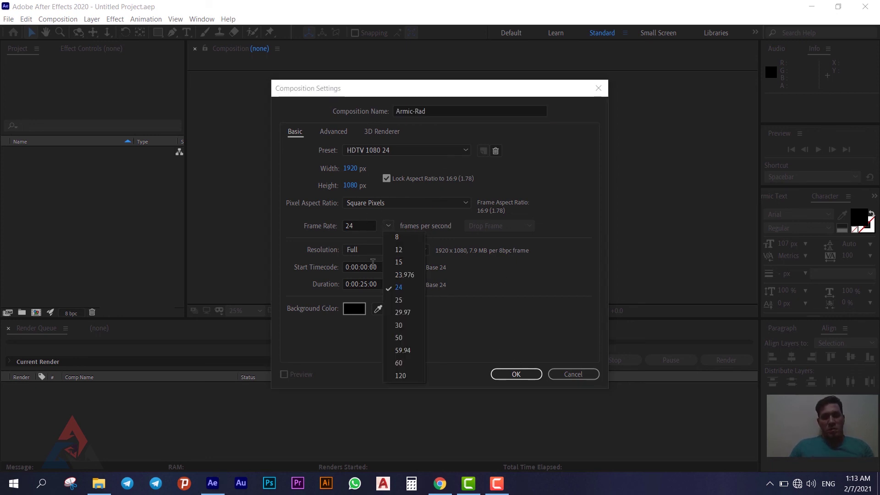
pyautogui.click(406, 316)
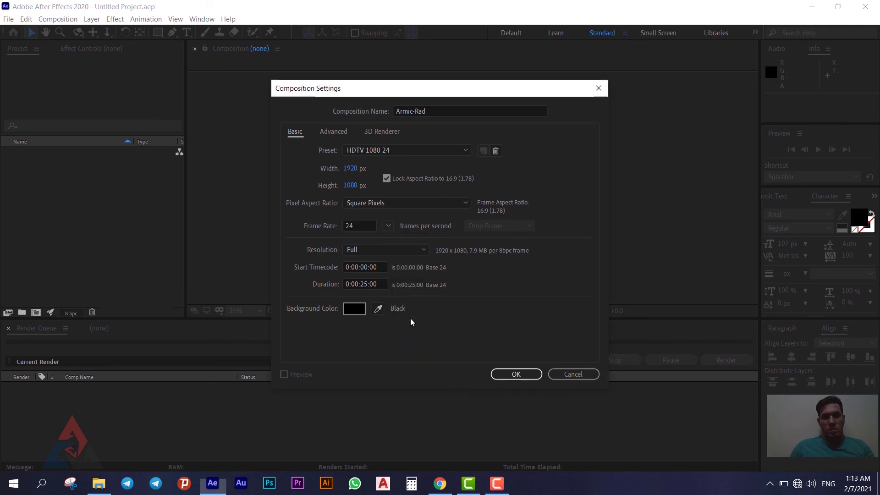
pyautogui.click(515, 375)
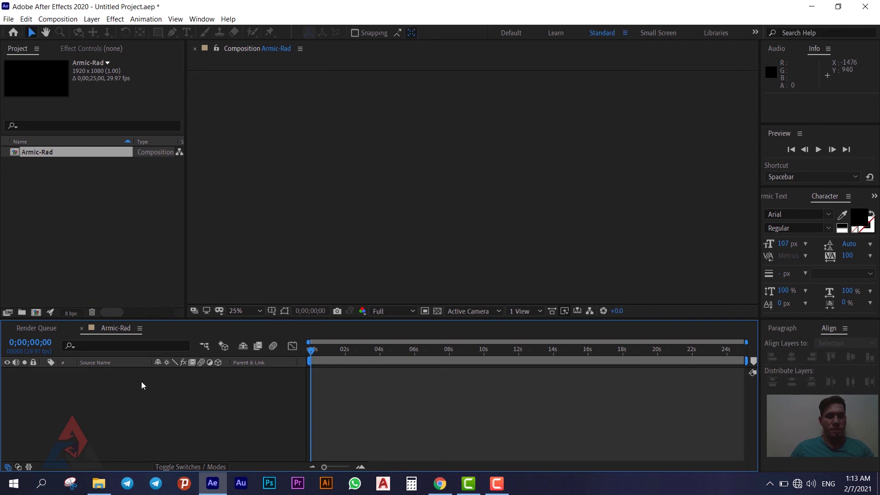
# Add a 1920x1080 solid layer to the Armic-Rad composition with Ctrl+Y, keeping default settings
pyautogui.hotkey('ctrl', 'y')
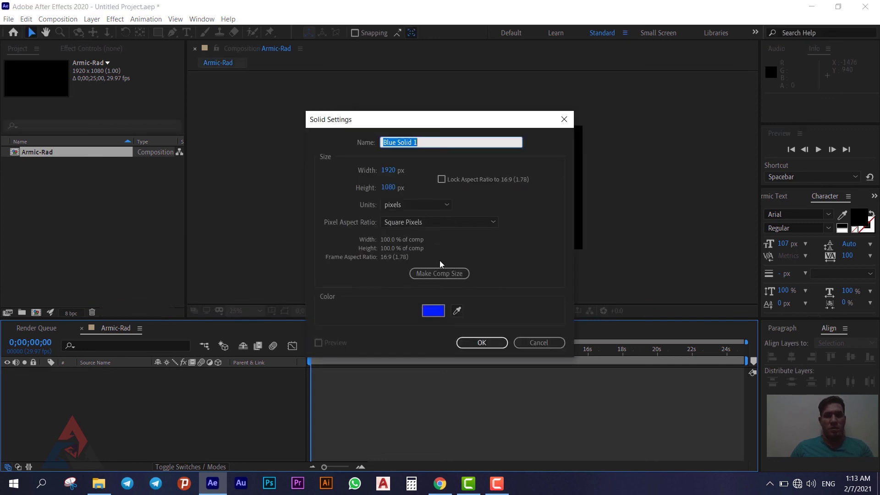
pyautogui.click(472, 343)
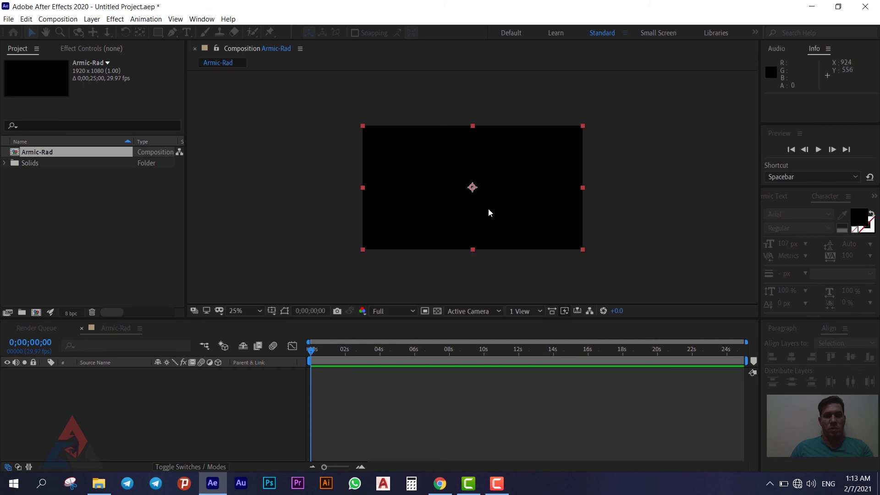